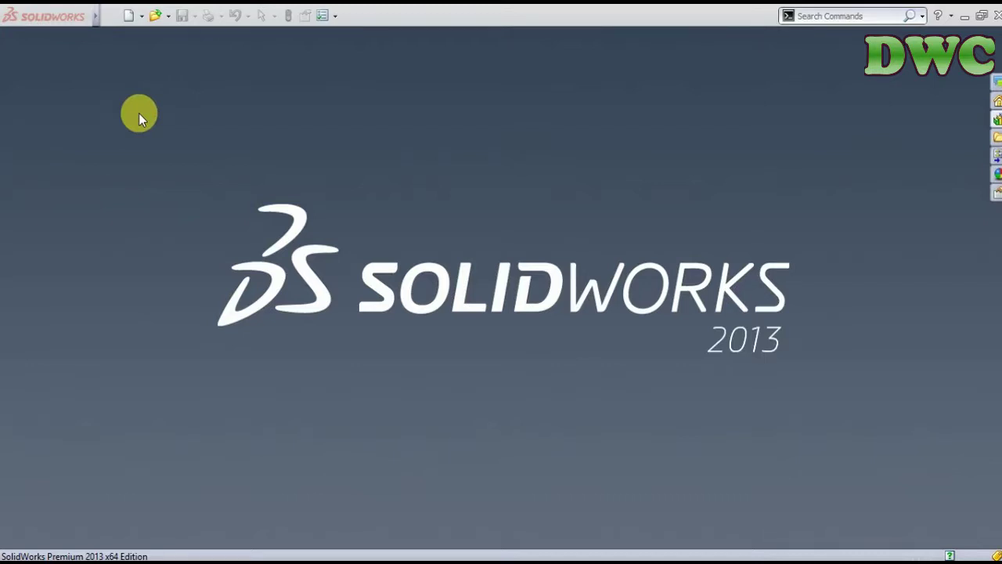
- Create a new blank assembly document (Assem3)
click(127, 18)
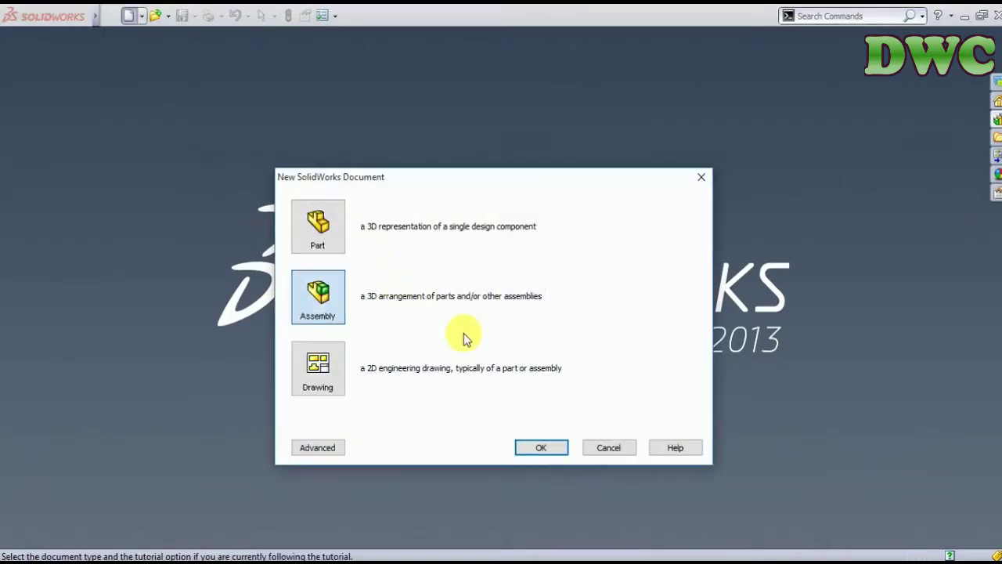
click(547, 442)
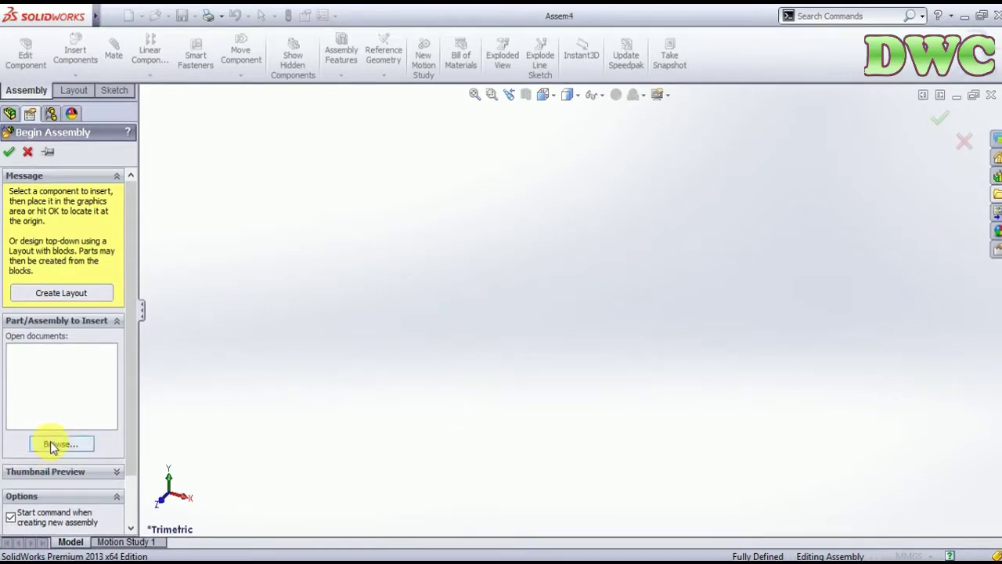
- Place the first bearing part in the assembly
click(51, 446)
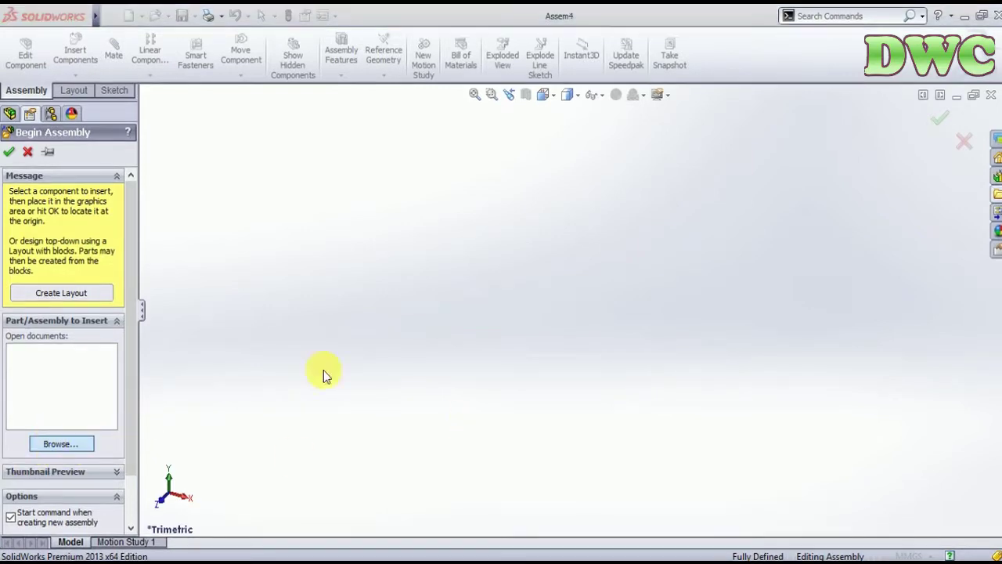
click(843, 266)
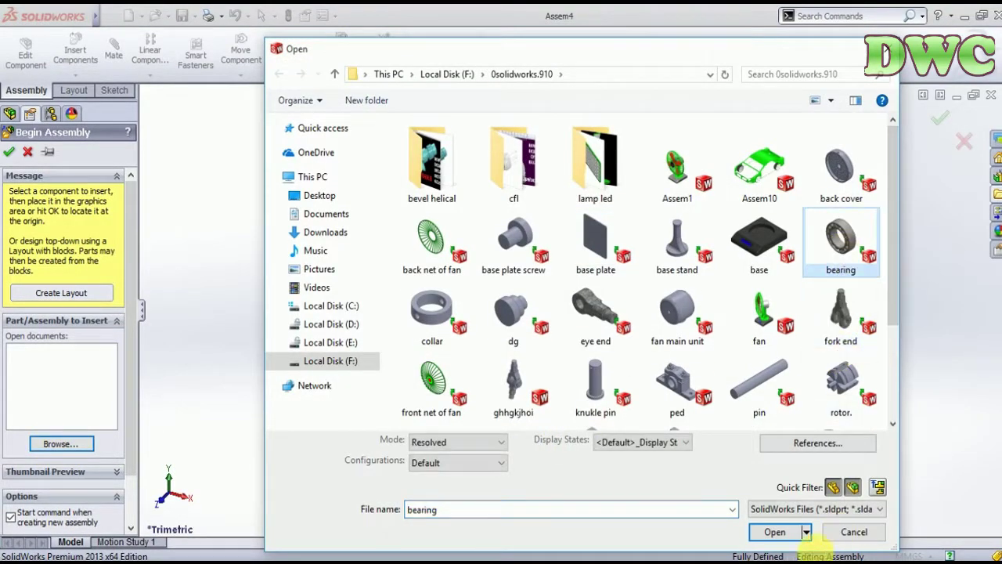
click(775, 531)
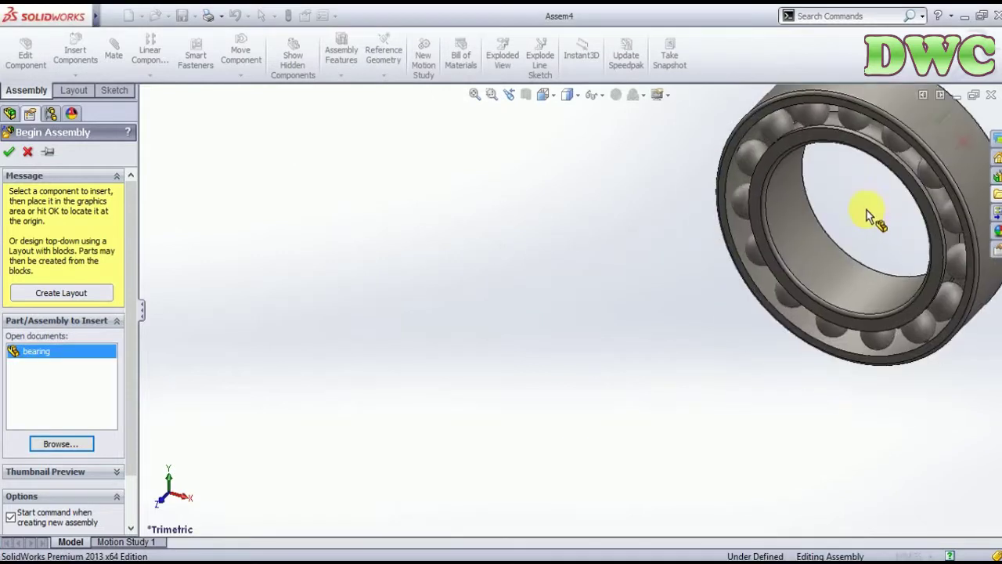
click(564, 333)
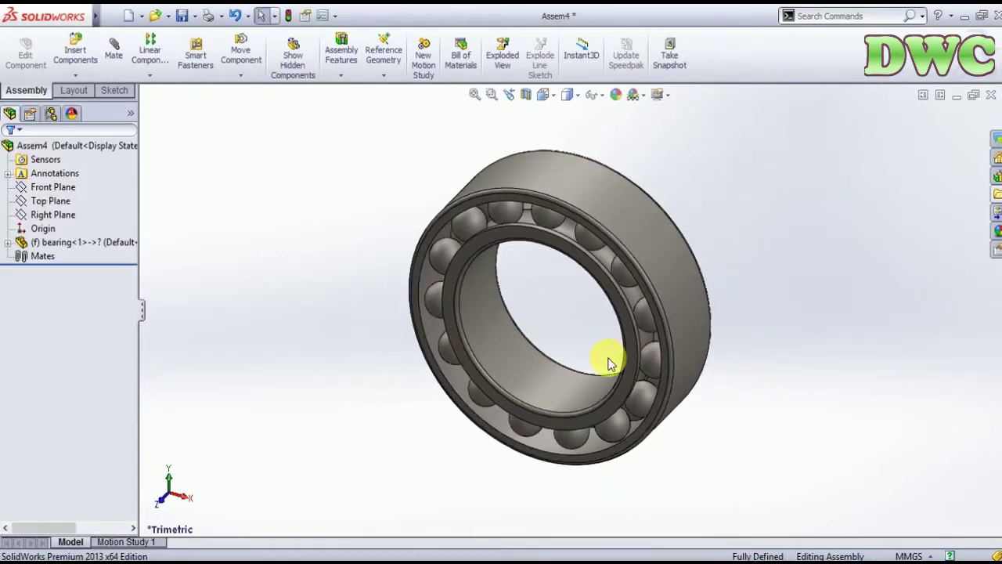
- Insert a second copy of the bearing and place it below the first
click(75, 52)
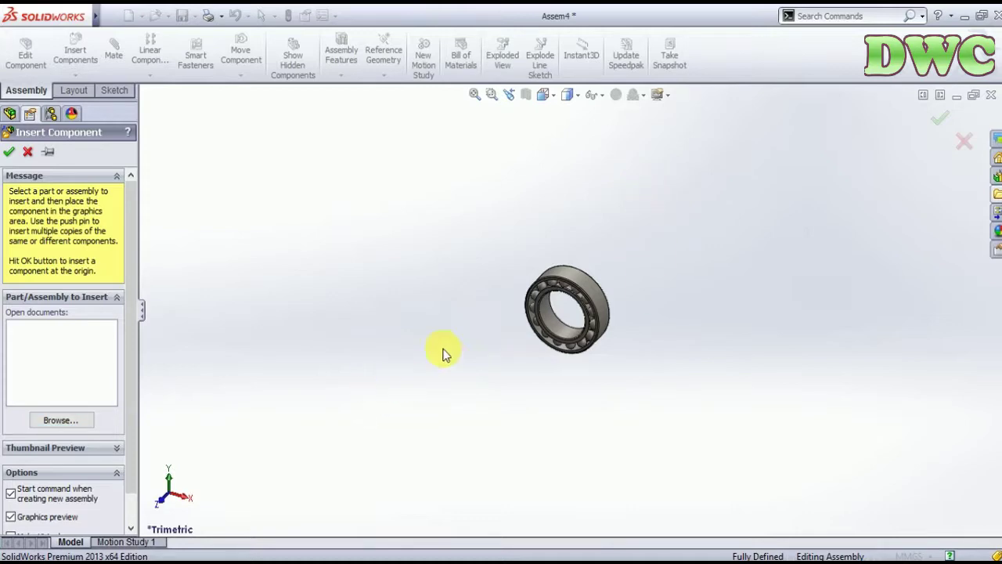
scroll(470, 348, down, 2)
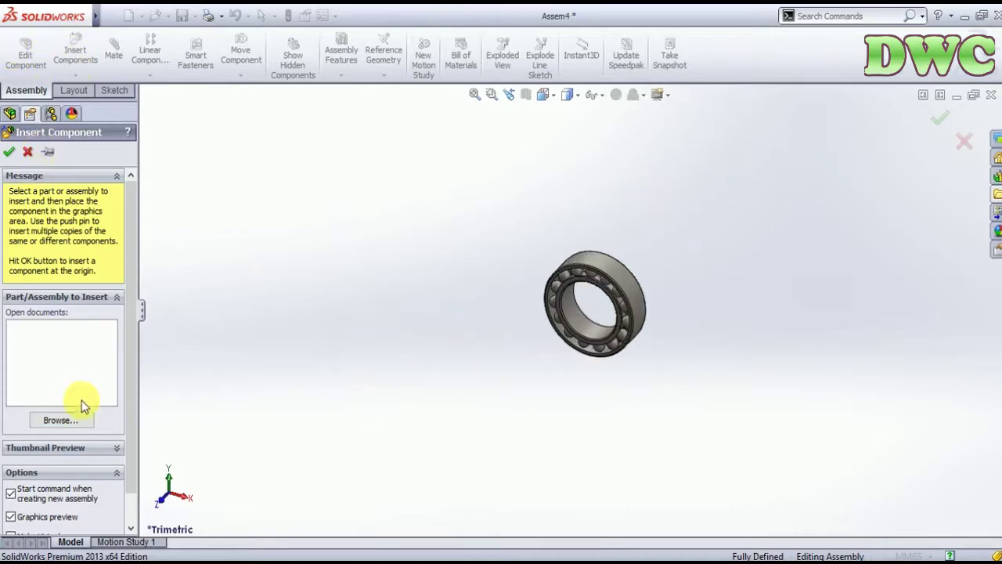
click(67, 420)
click(837, 235)
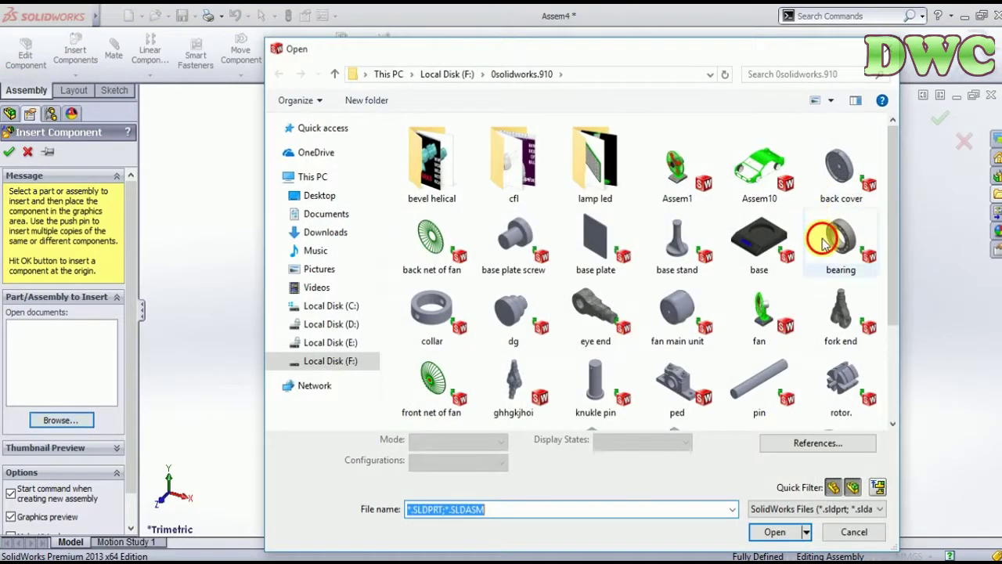
click(773, 531)
click(335, 431)
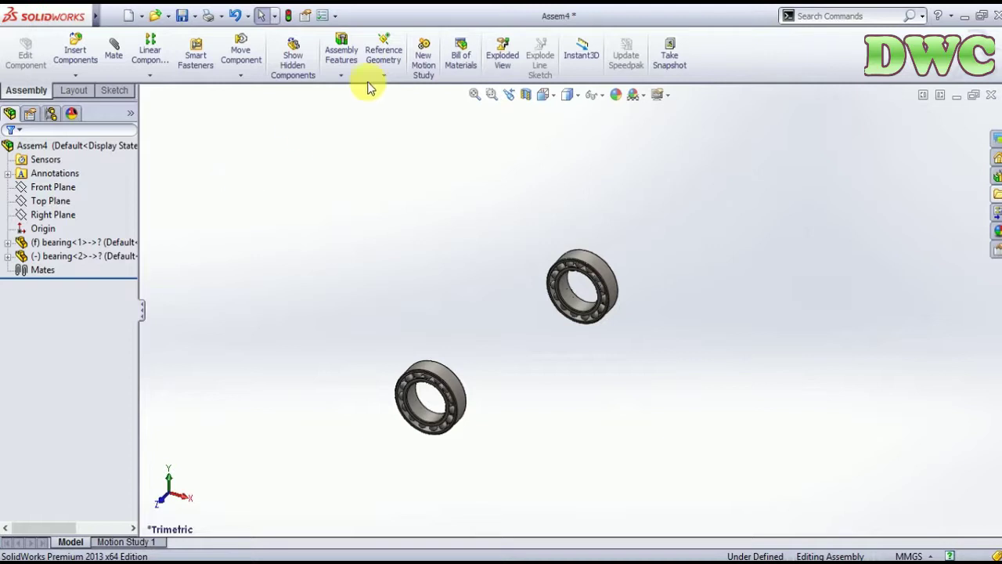
click(113, 48)
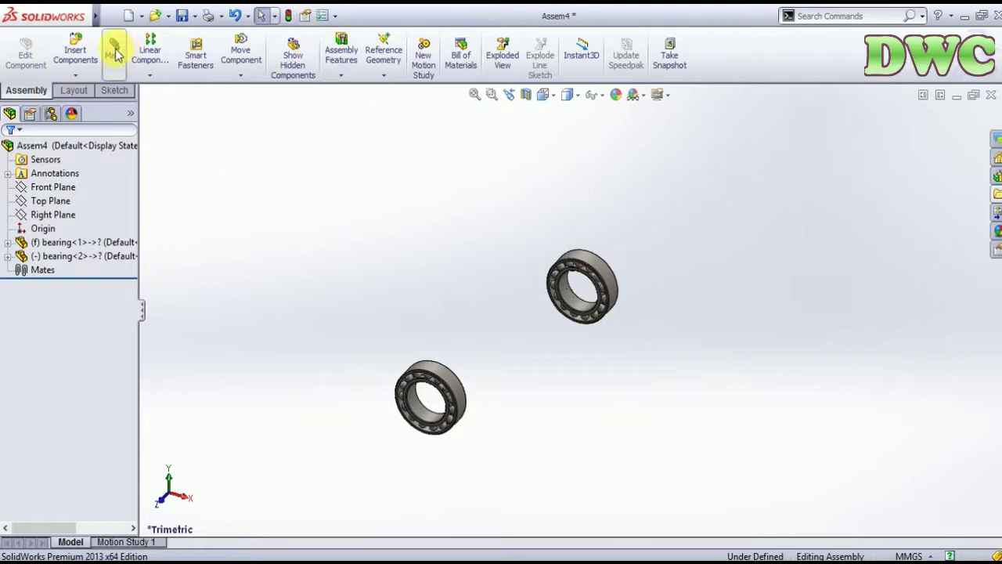
- Show temporary axes and make the two bearings' centre axes coincident
click(600, 95)
click(616, 138)
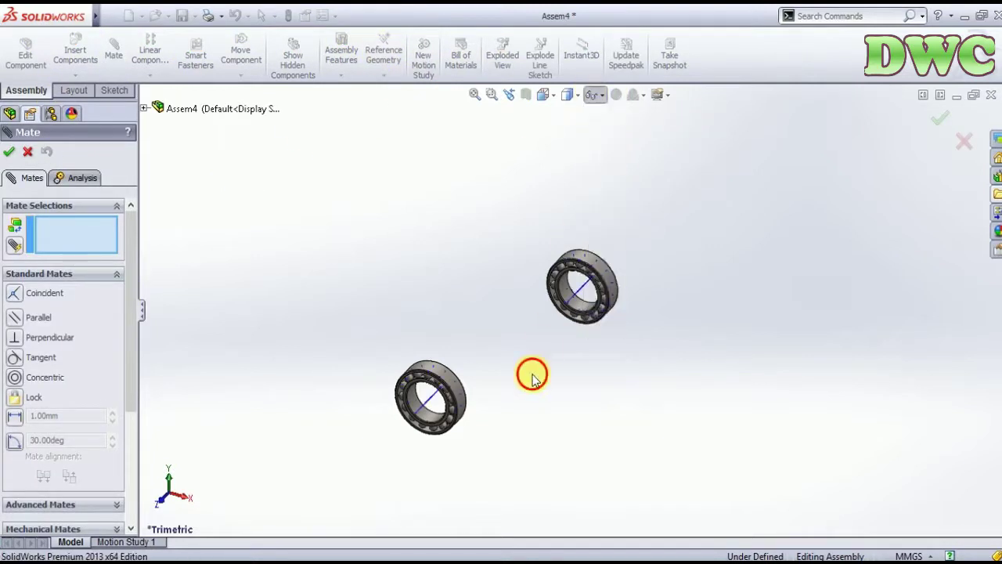
click(428, 399)
click(589, 293)
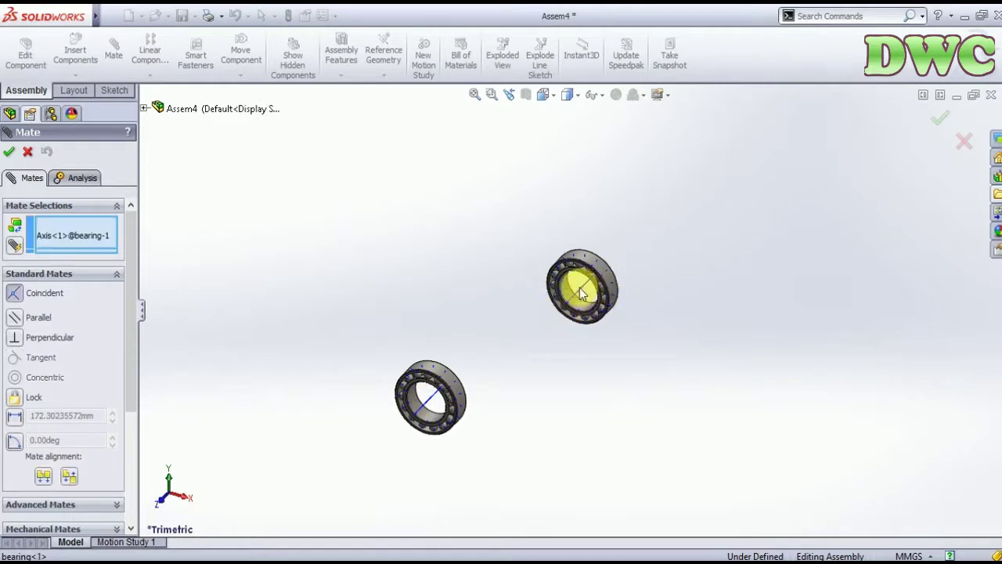
click(869, 182)
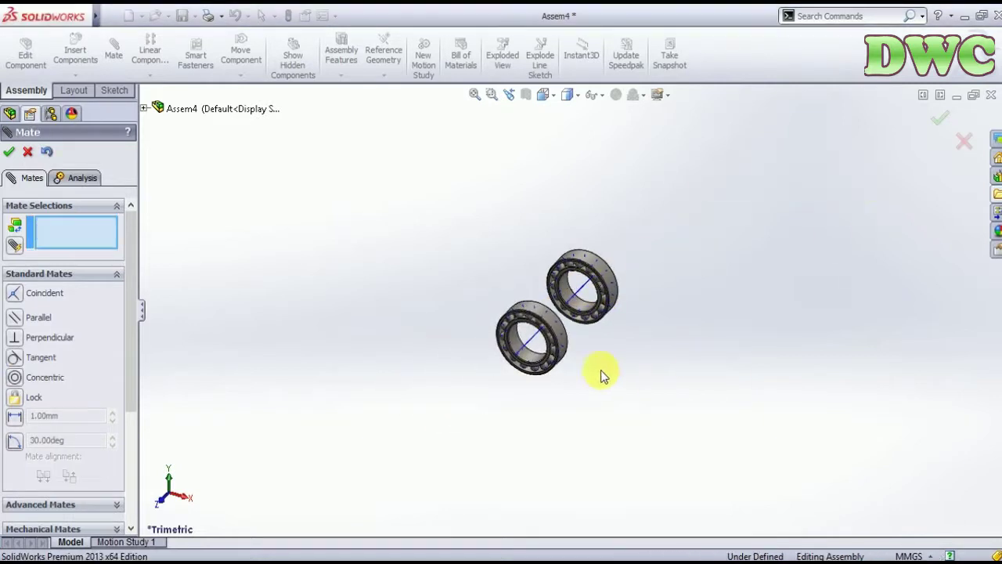
mouse_move(561, 332)
mouse_down()
mouse_move(485, 384)
mouse_move(261, 474)
mouse_up()
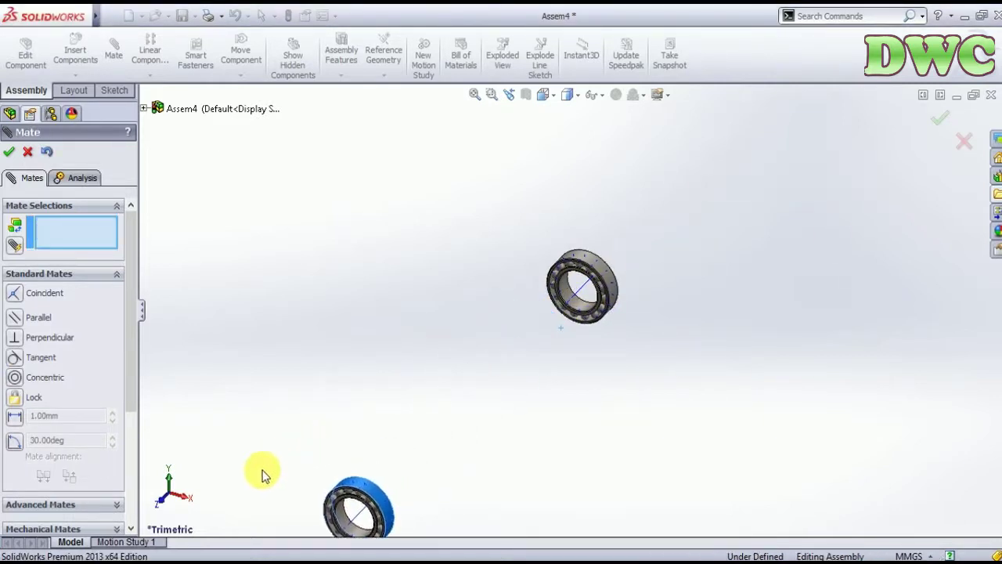
mouse_move(479, 375)
middle_down()
mouse_move(421, 342)
mouse_move(430, 432)
mouse_move(600, 410)
mouse_move(623, 329)
mouse_move(650, 305)
middle_up()
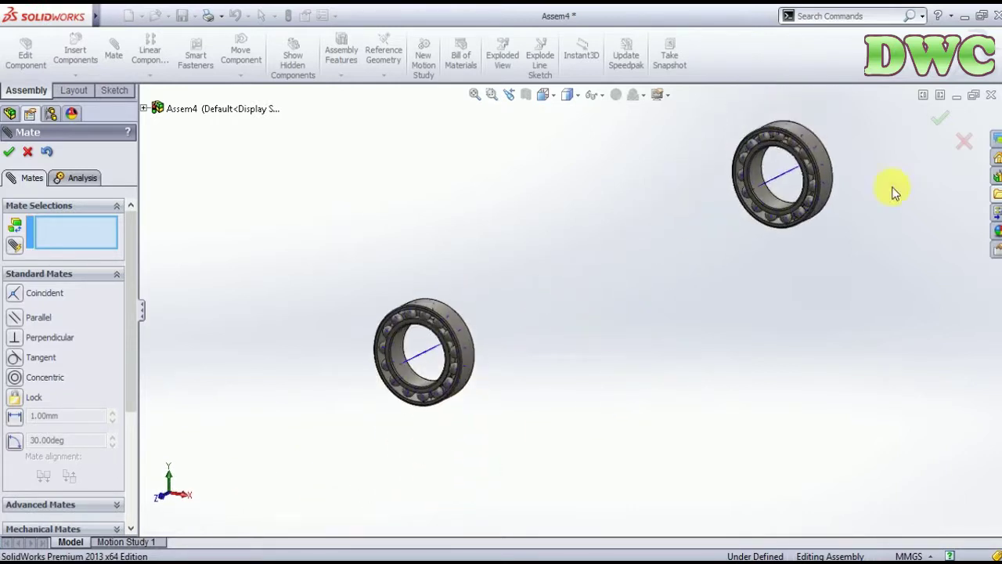
click(938, 123)
click(75, 50)
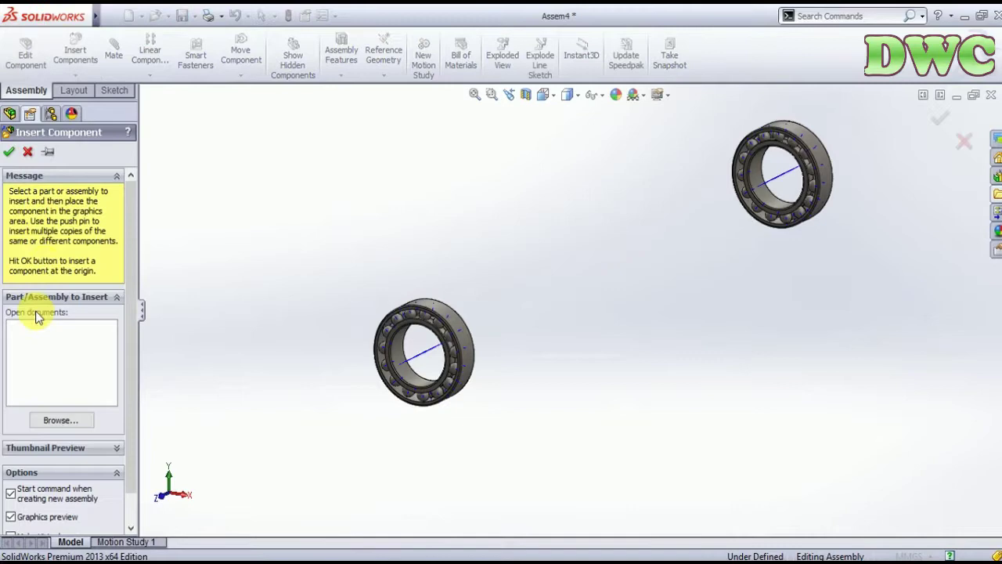
- Insert the fork end part beside the bearings and rotate it to a new orientation
click(62, 421)
click(841, 321)
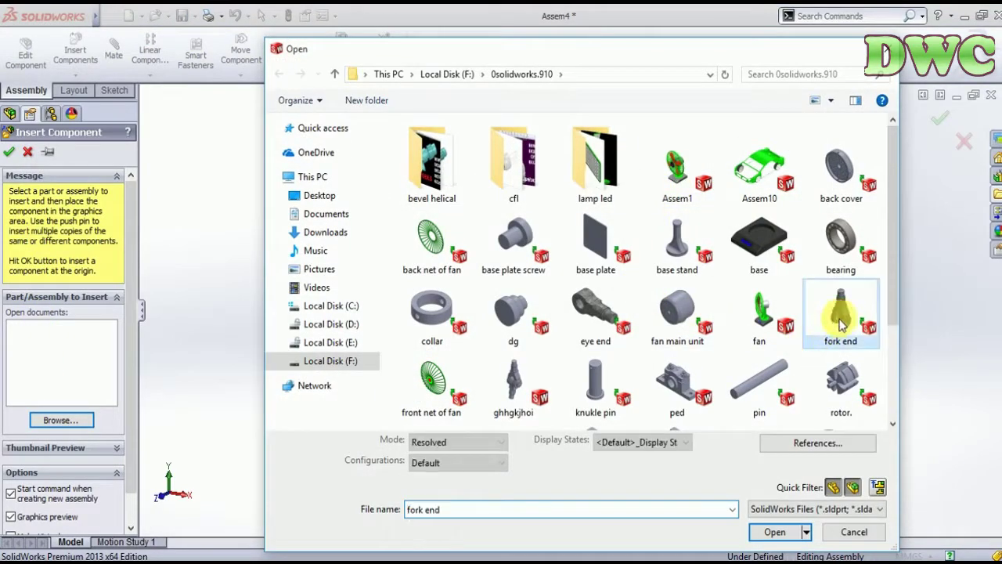
click(775, 533)
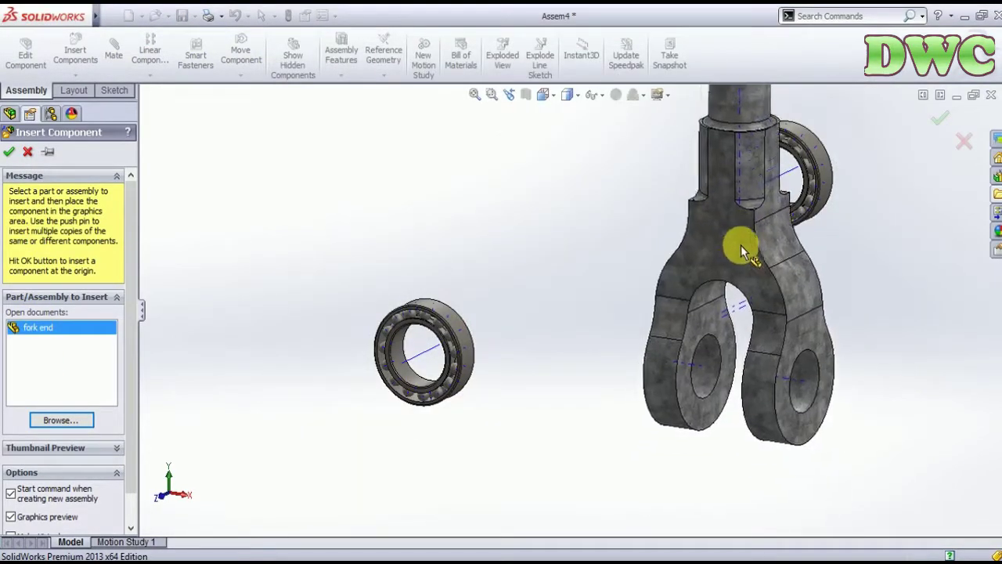
click(700, 300)
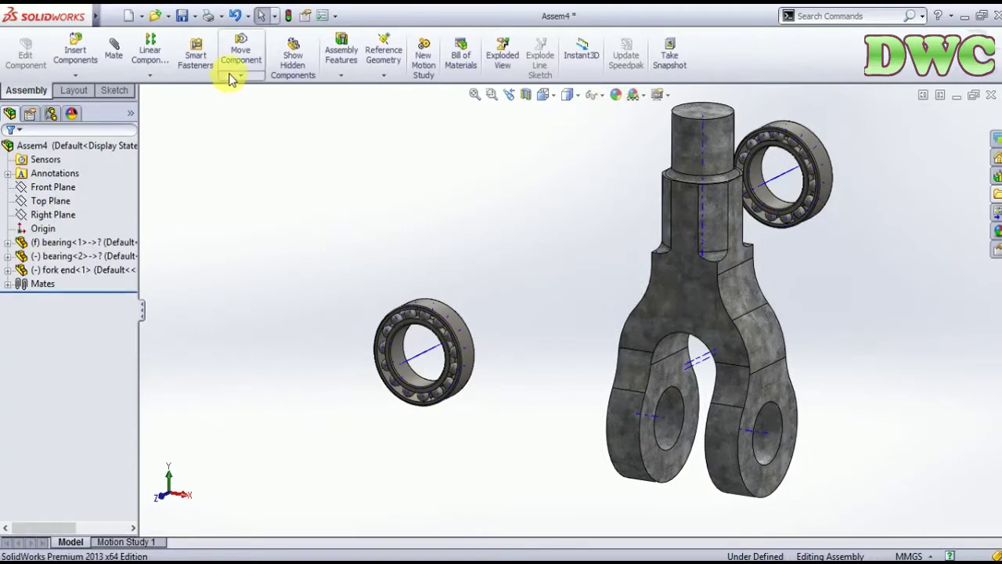
click(240, 76)
click(276, 105)
mouse_move(682, 284)
mouse_down()
mouse_move(635, 152)
mouse_move(586, 174)
mouse_move(628, 141)
mouse_move(577, 227)
mouse_up()
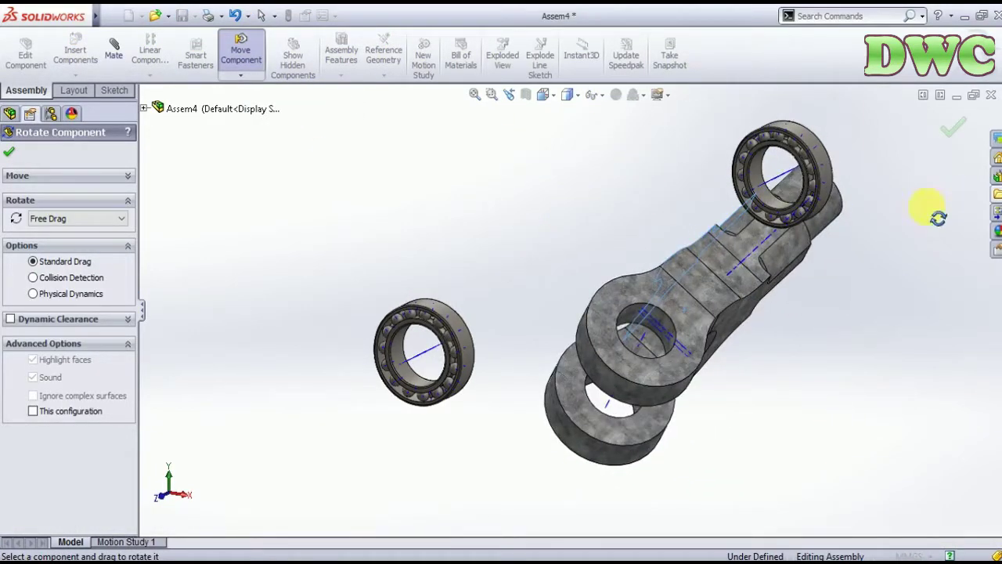
- Abandon a mate on a fork end face and orbit to view the shaft end
click(113, 48)
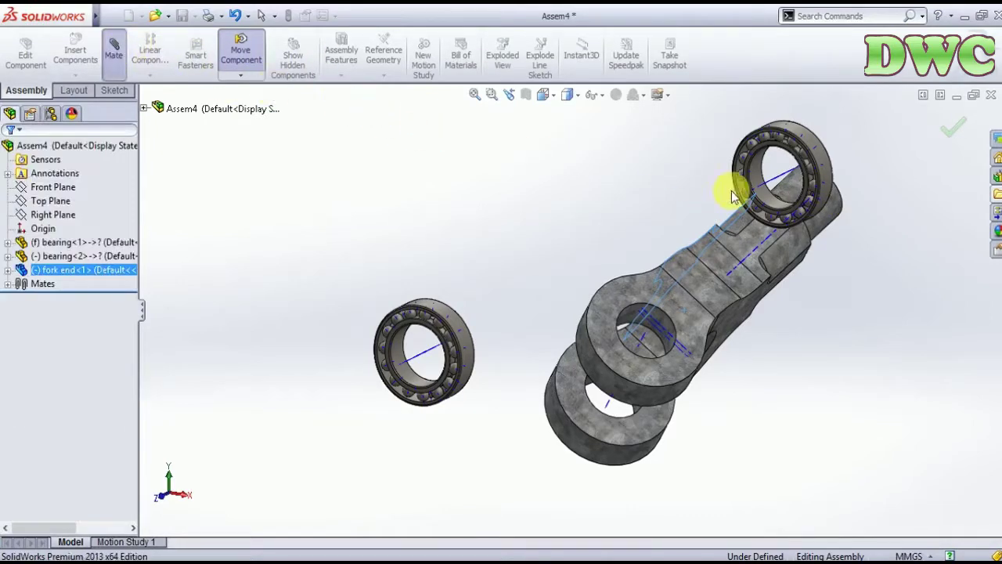
click(734, 195)
scroll(772, 235, down, 3)
scroll(869, 336, up, 2)
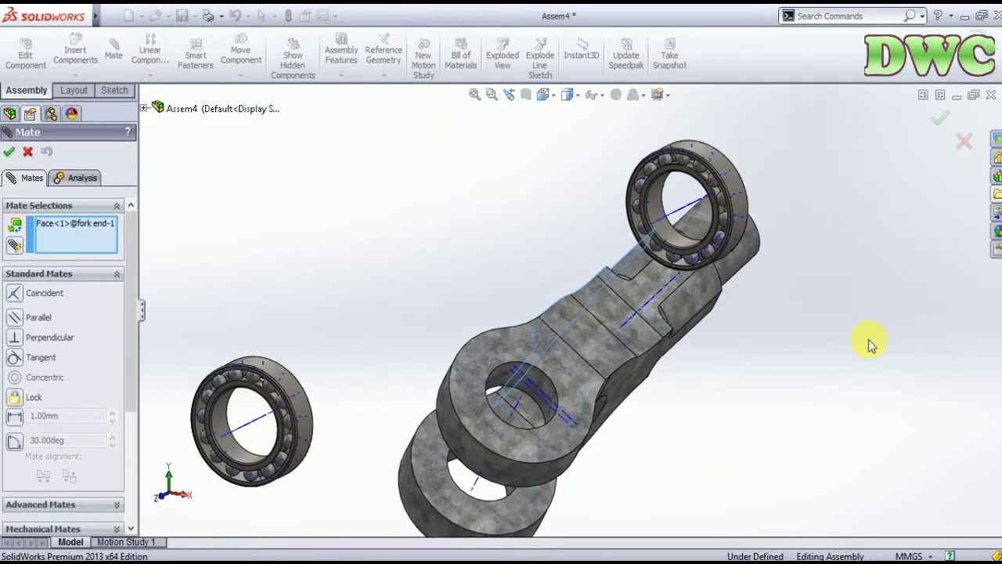
click(27, 152)
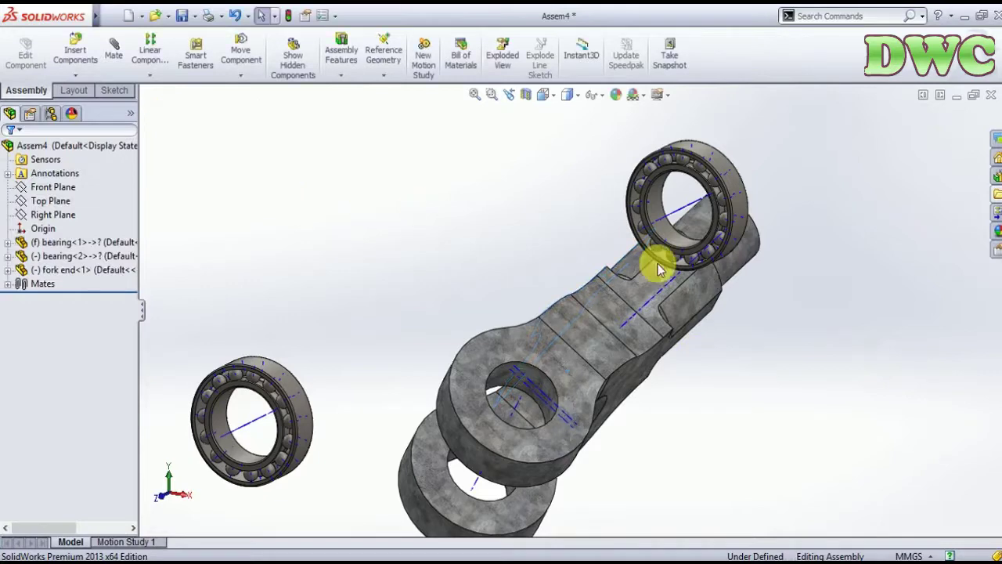
scroll(688, 272, up, 2)
scroll(689, 275, down, 2)
mouse_move(604, 329)
middle_down()
mouse_move(459, 284)
mouse_move(401, 151)
middle_up()
- Make the fork end's shaft axis coincident with the bearing's axis
click(114, 47)
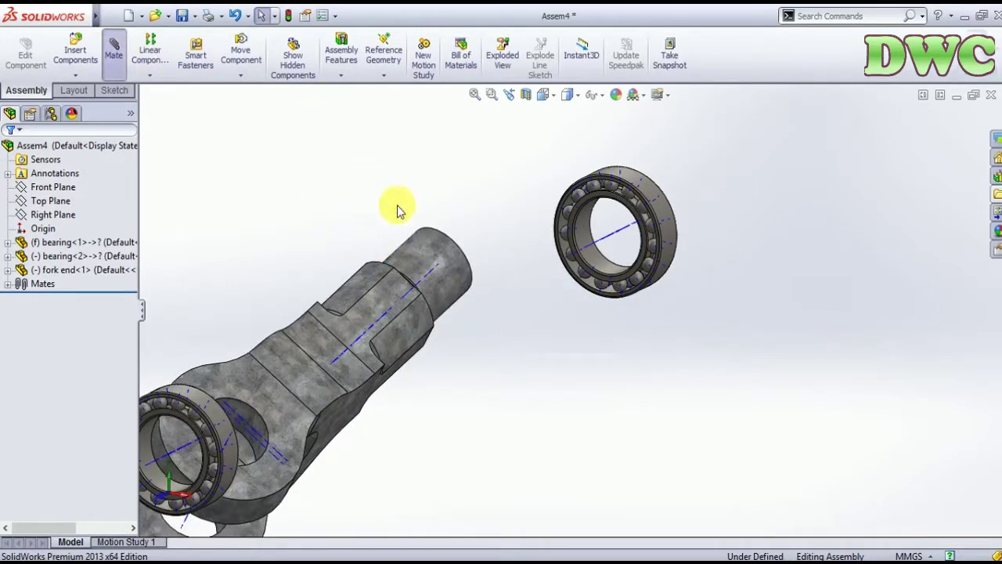
click(433, 271)
click(624, 237)
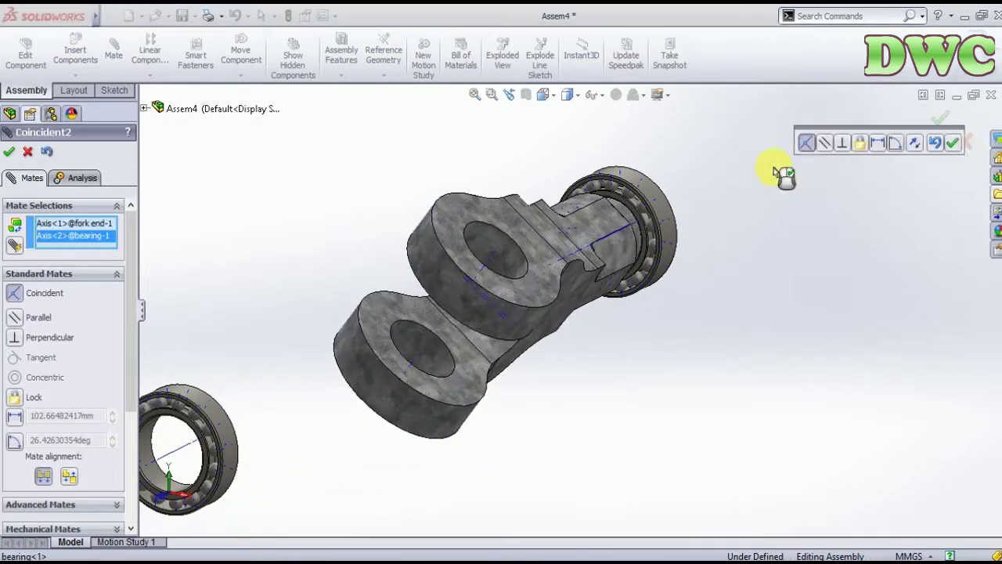
key(Return)
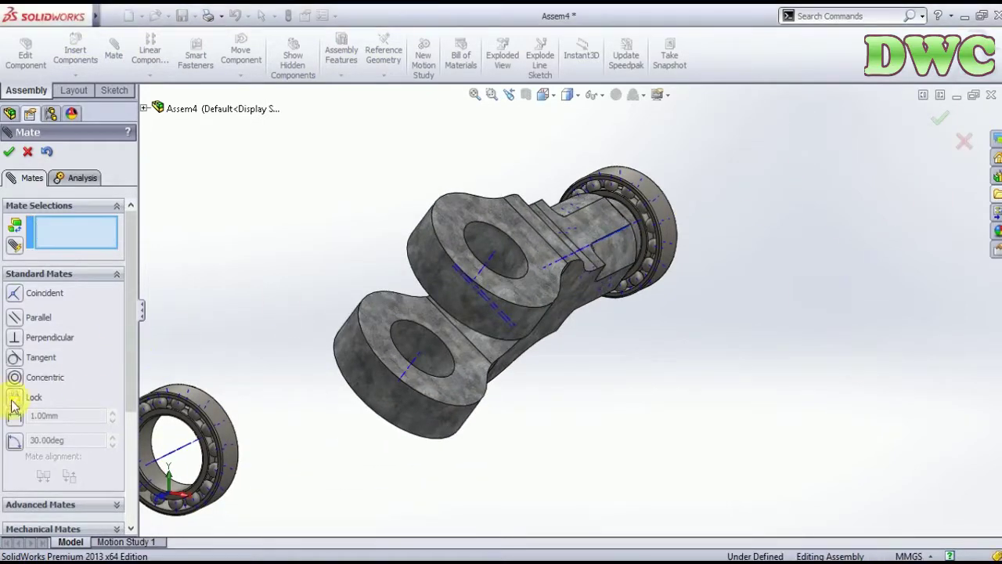
- Mate the shaft end face to the bearing's inner ring face at 0 mm distance
click(15, 418)
mouse_move(271, 282)
middle_down()
mouse_move(324, 224)
mouse_move(264, 284)
mouse_move(281, 266)
middle_up()
click(736, 260)
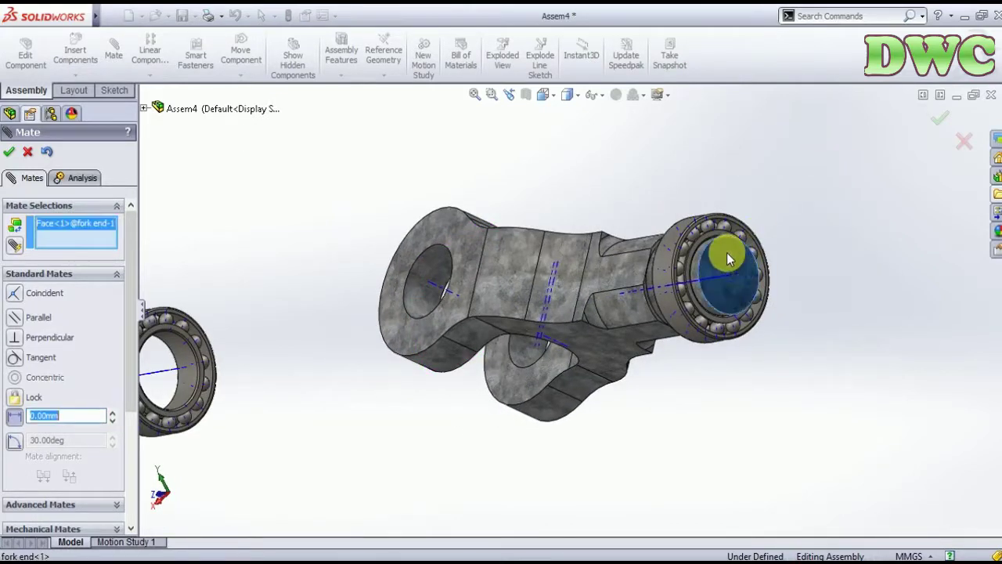
scroll(726, 252, down, 3)
scroll(660, 264, down, 3)
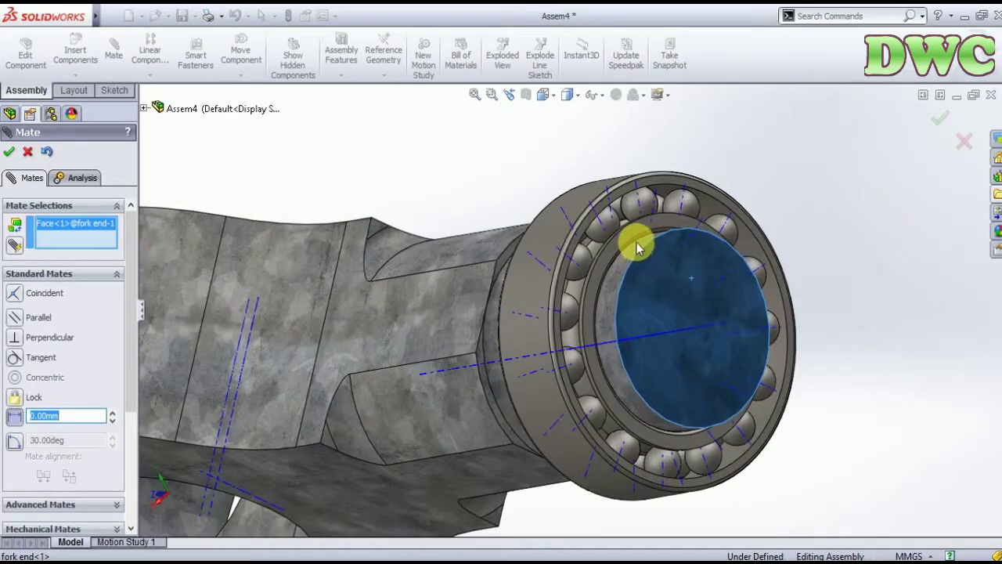
click(746, 161)
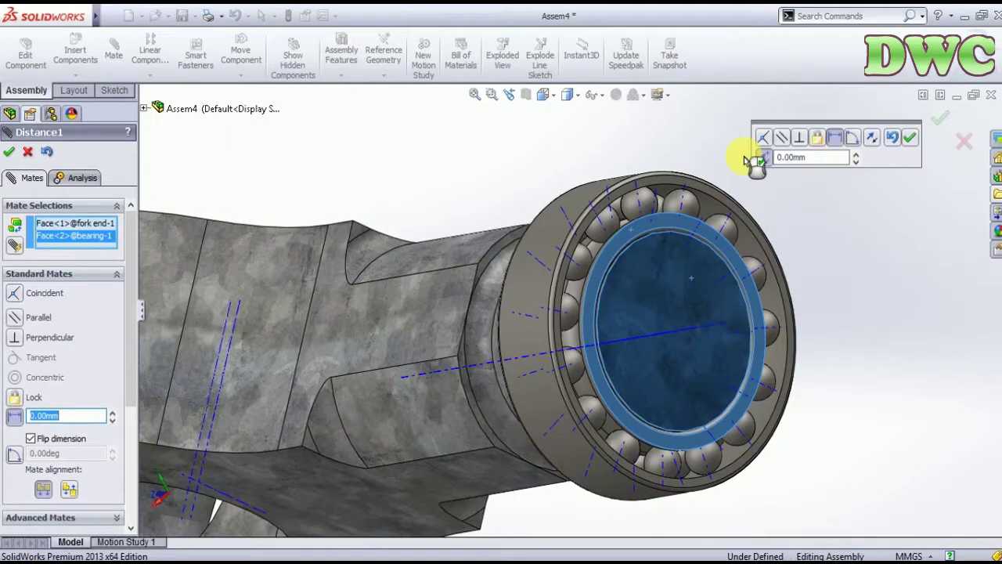
click(910, 141)
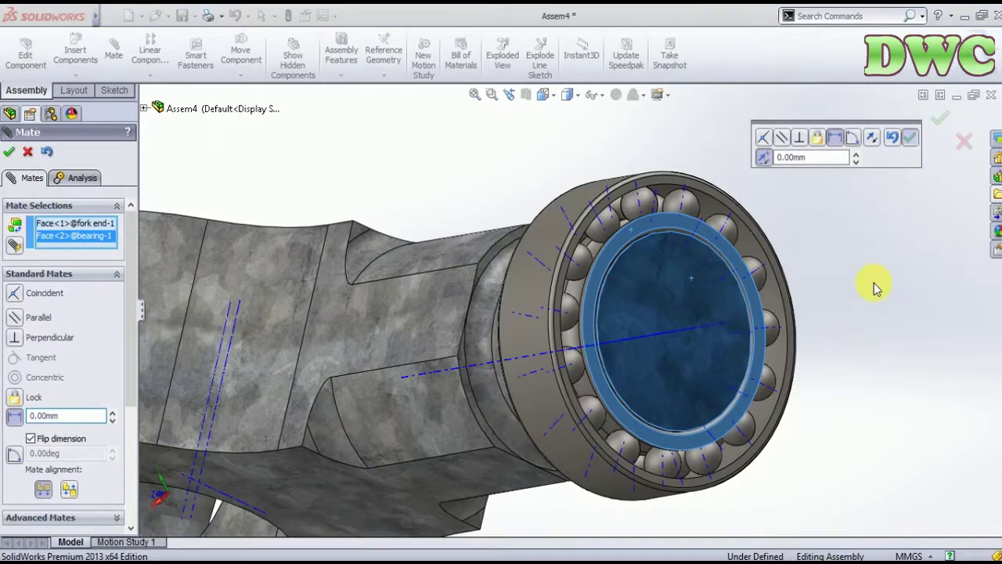
click(910, 139)
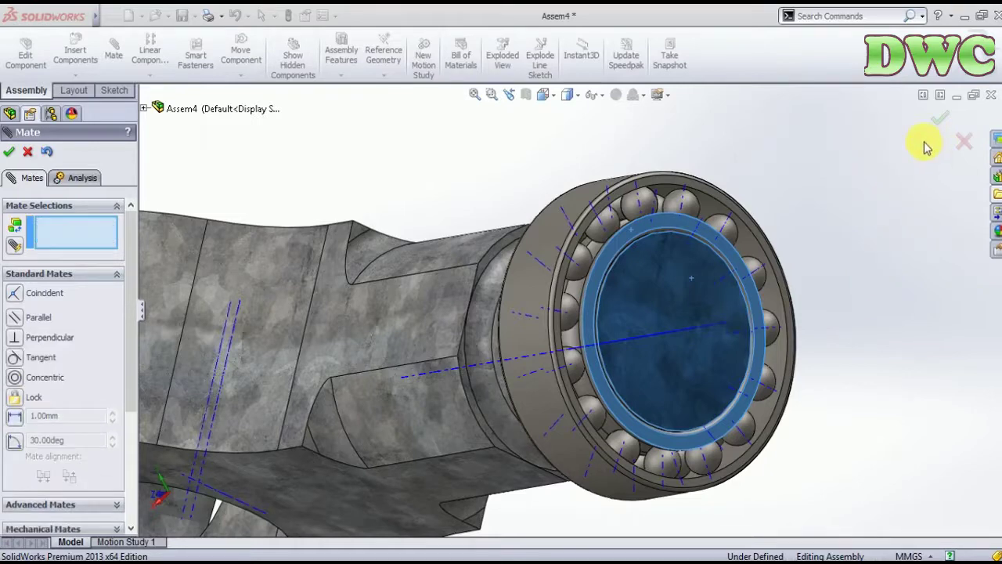
- Orbit to view the fork from another angle and close the Mate tool
scroll(885, 204, up, 5)
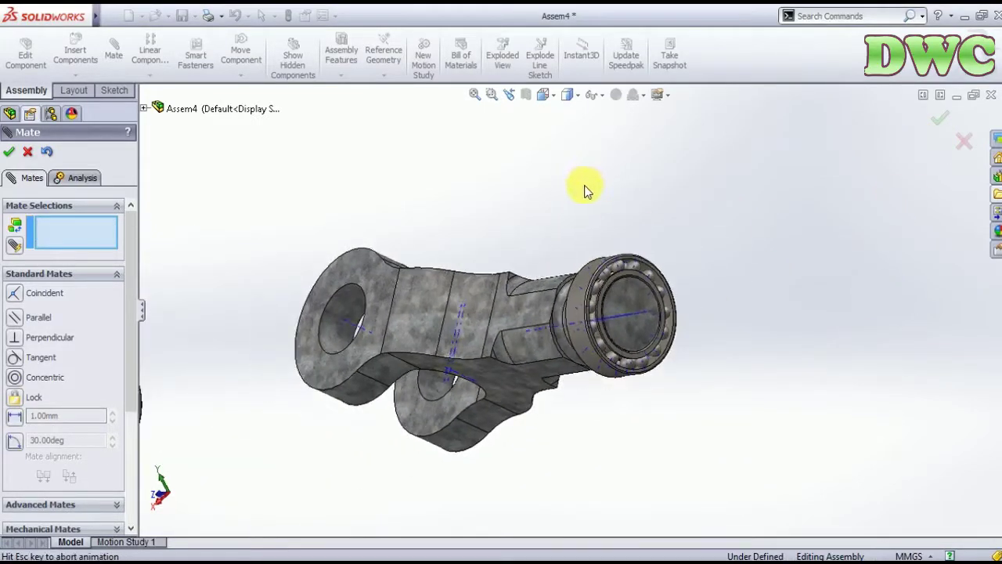
mouse_move(596, 348)
middle_down()
mouse_move(649, 167)
mouse_move(459, 331)
mouse_move(450, 322)
middle_up()
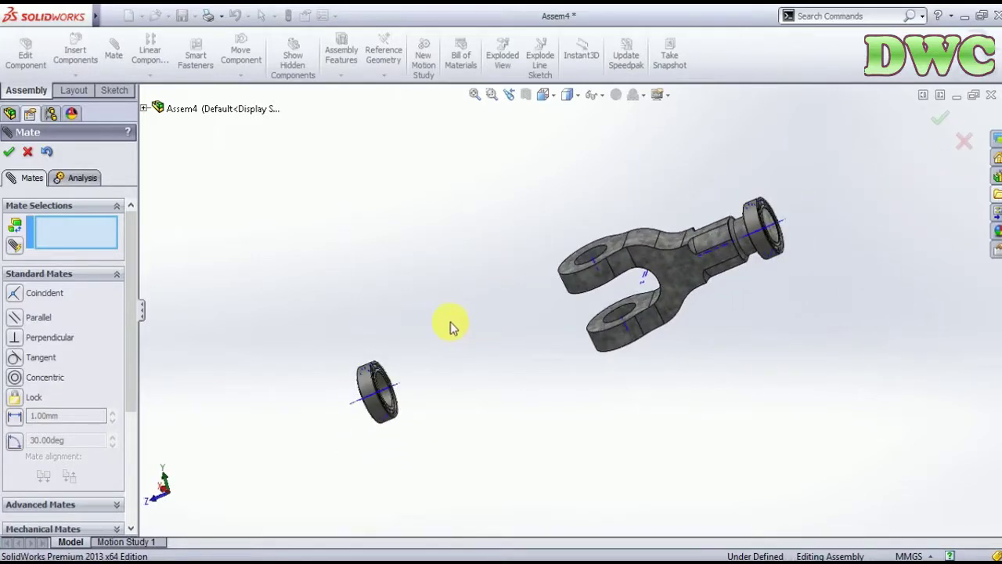
scroll(470, 352, down, 3)
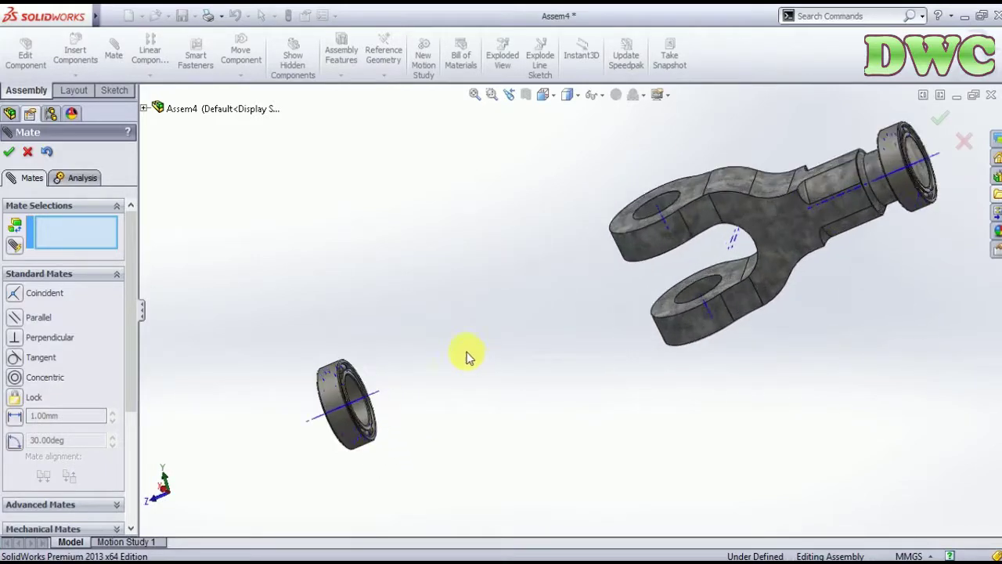
click(8, 151)
click(75, 48)
- Insert the eye end part and rotate it so its shaft faces the loose bearing
click(49, 419)
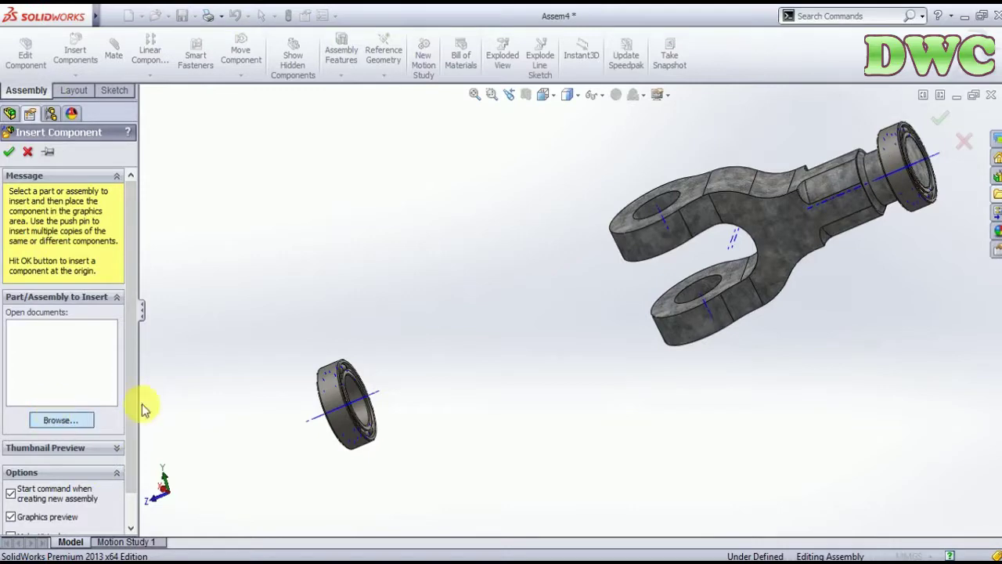
click(595, 310)
click(769, 534)
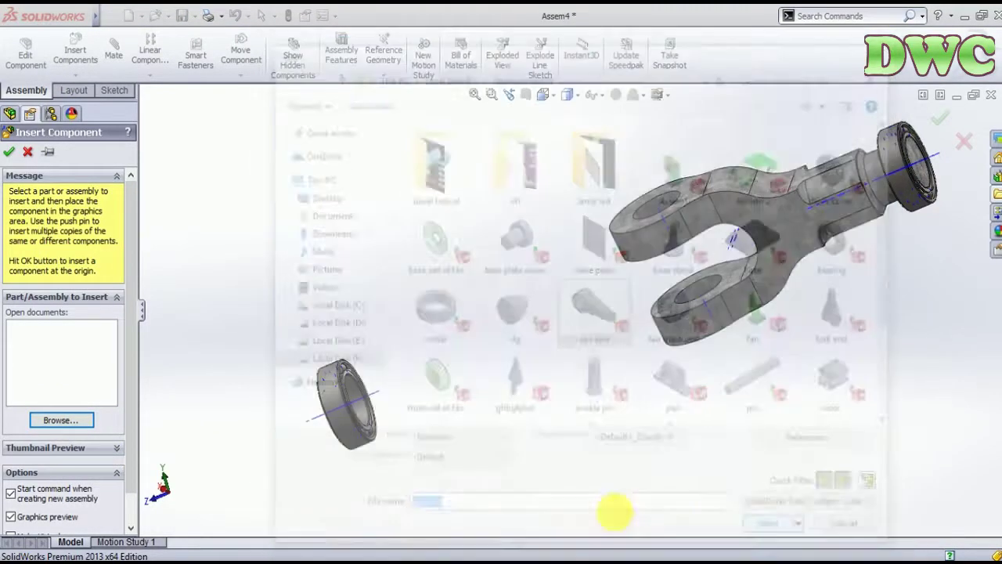
click(481, 184)
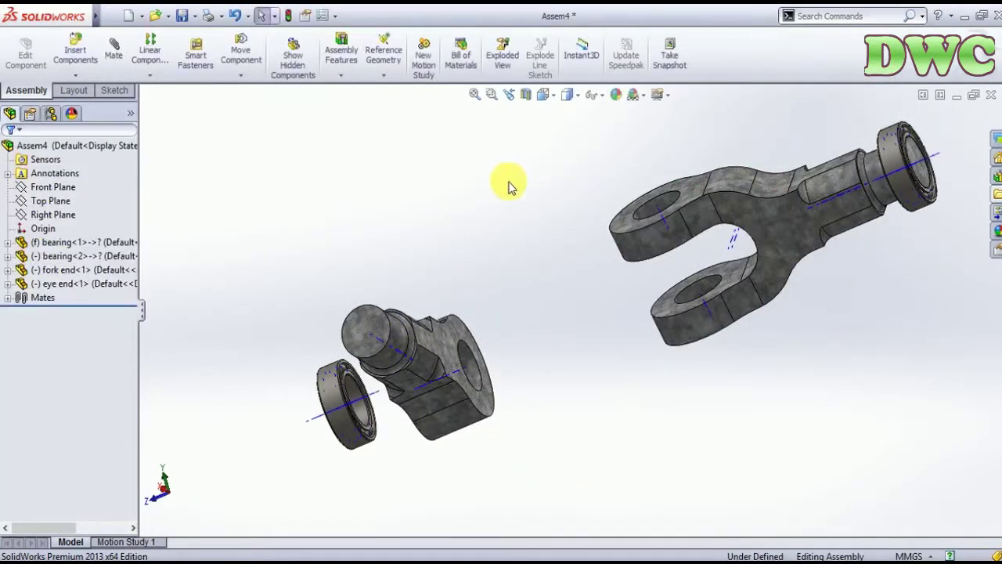
click(258, 76)
click(281, 105)
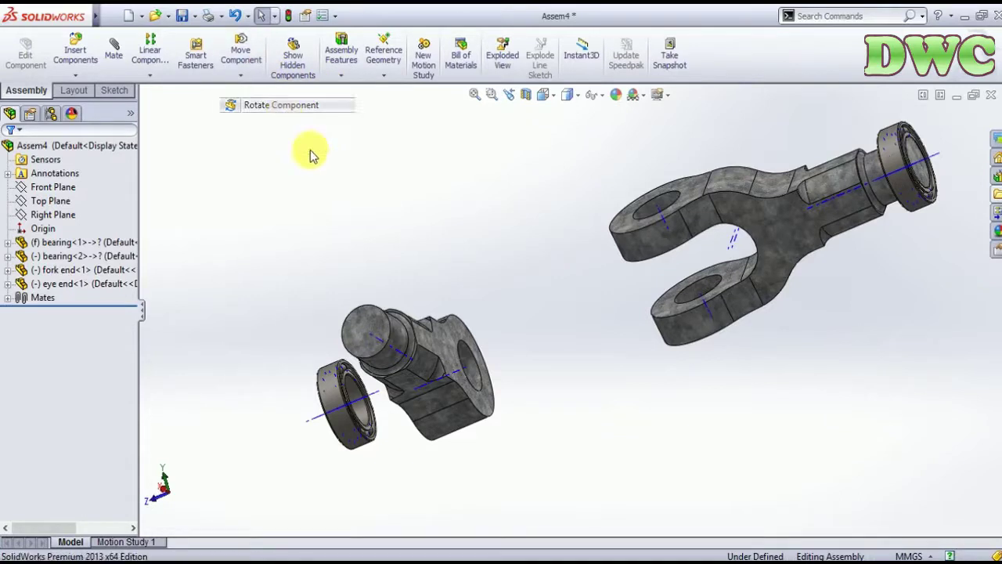
mouse_move(375, 324)
mouse_down()
mouse_move(298, 396)
mouse_move(285, 453)
mouse_move(524, 300)
mouse_move(491, 352)
mouse_move(488, 201)
mouse_move(576, 298)
mouse_move(582, 470)
mouse_move(616, 459)
mouse_move(595, 439)
mouse_up()
click(11, 151)
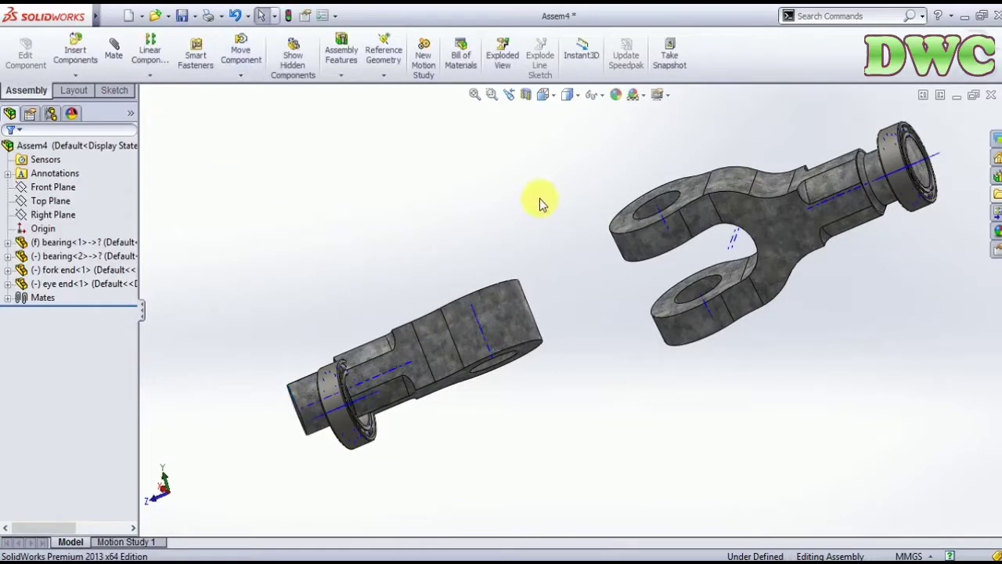
- Make the second bearing's axis coincident with the eye end's shaft axis
click(114, 49)
scroll(301, 387, down, 3)
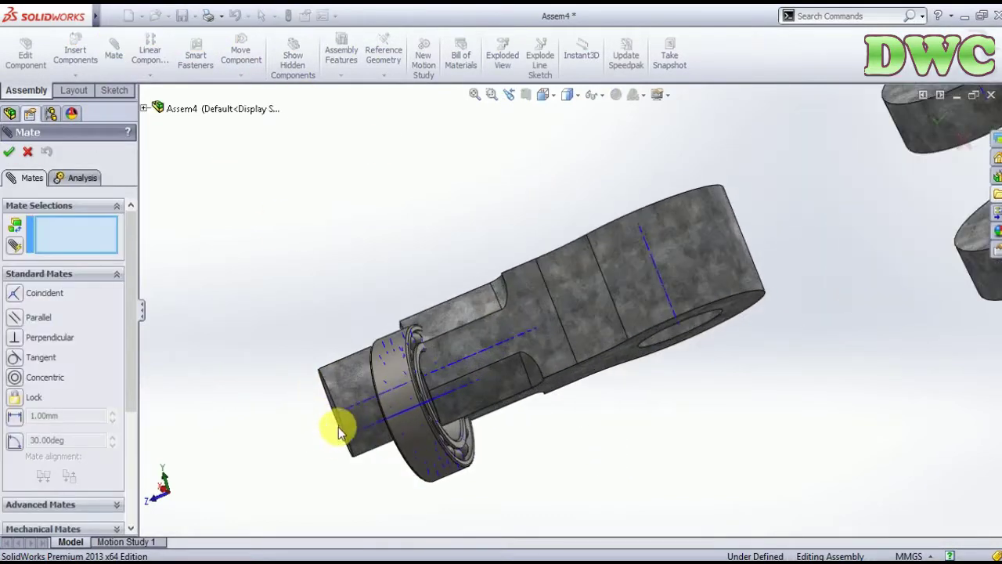
click(352, 415)
click(358, 426)
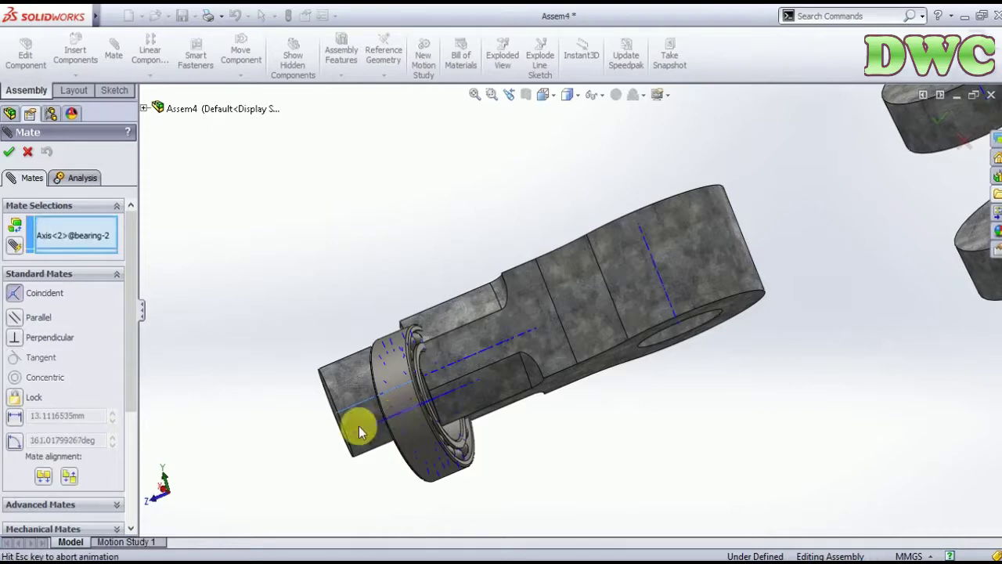
click(271, 467)
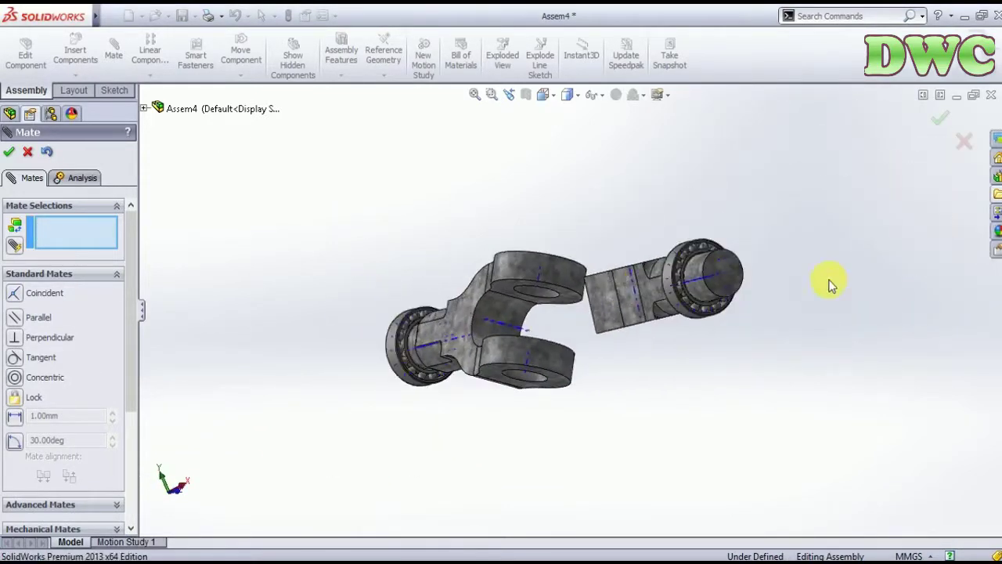
- Mate the eye end's shaft end face to the bearing face at 0.00 mm distance
scroll(721, 273, down, 2)
scroll(631, 217, down, 2)
scroll(662, 292, down, 3)
scroll(662, 291, down, 1)
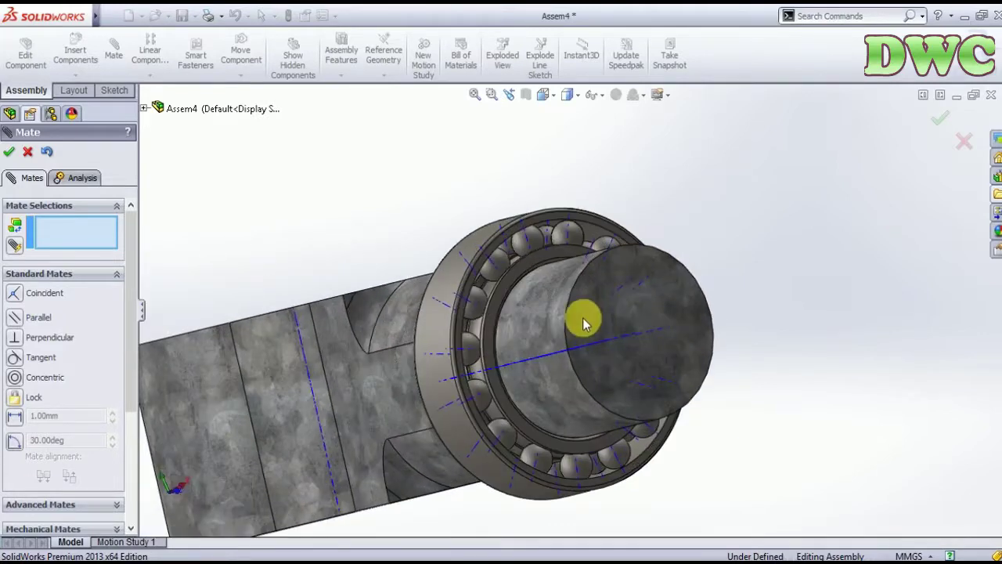
click(584, 316)
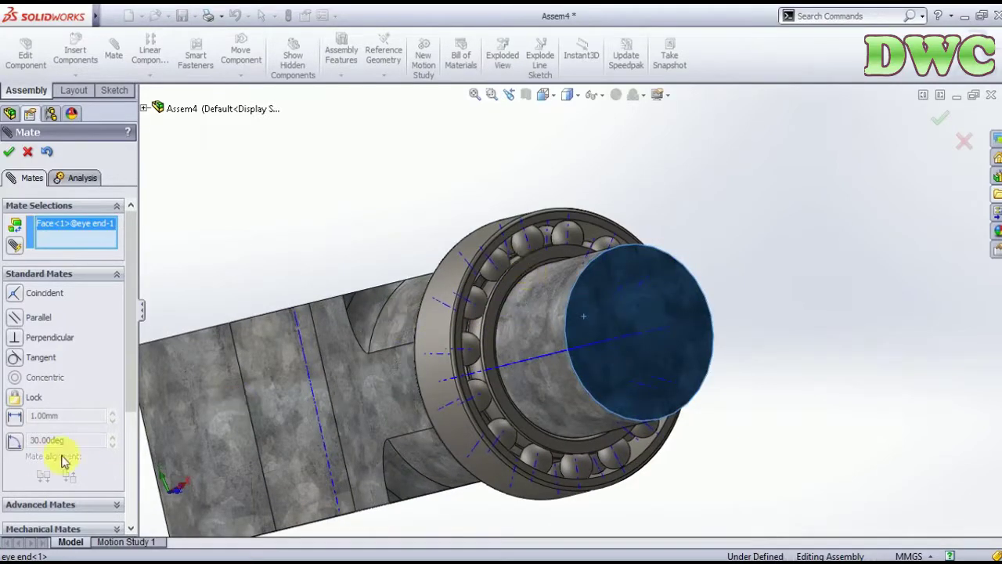
click(12, 415)
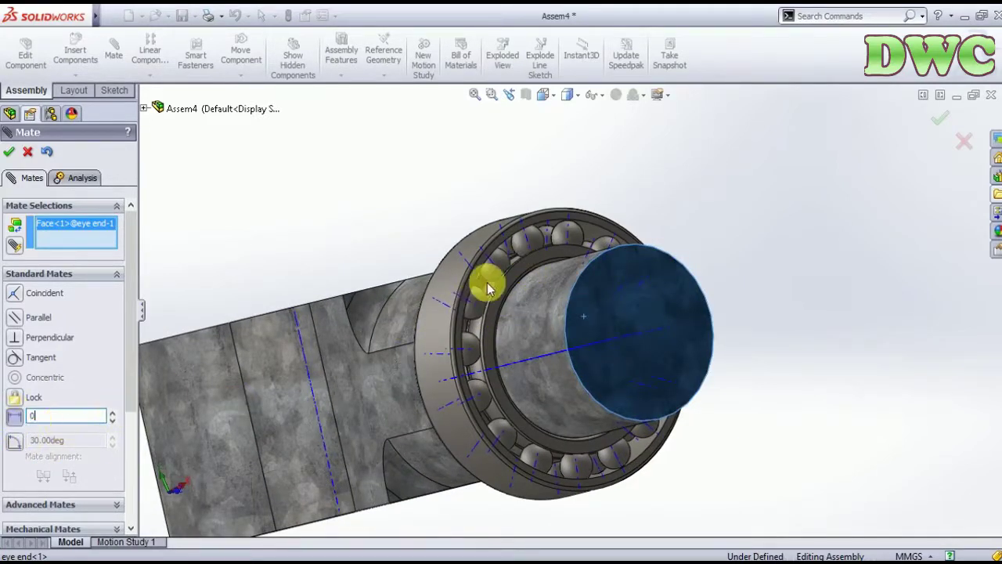
click(518, 274)
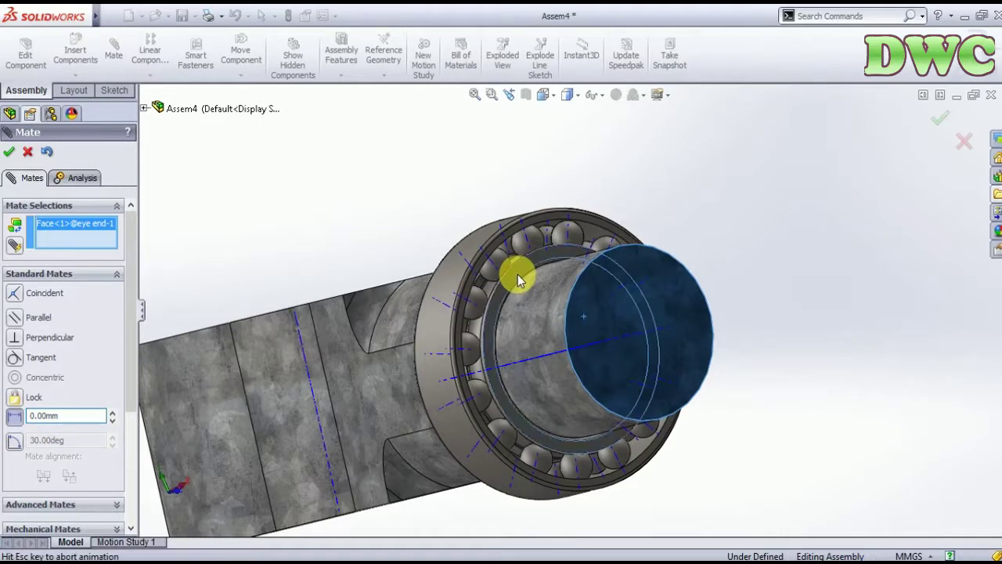
click(950, 117)
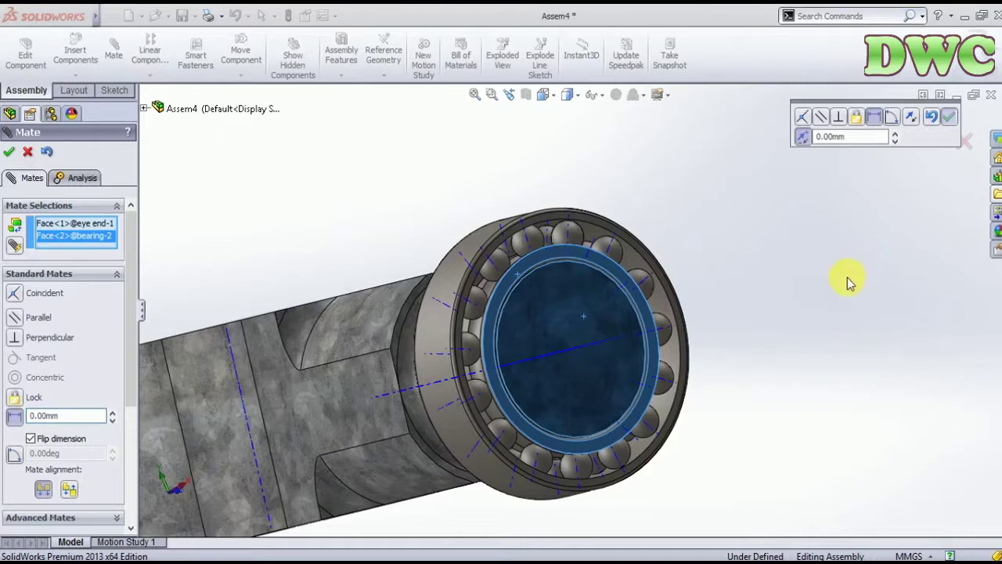
- Make fork end Axis<3> coincident with eye end Axis<4>, then inspect the joint
scroll(373, 385, down, 2)
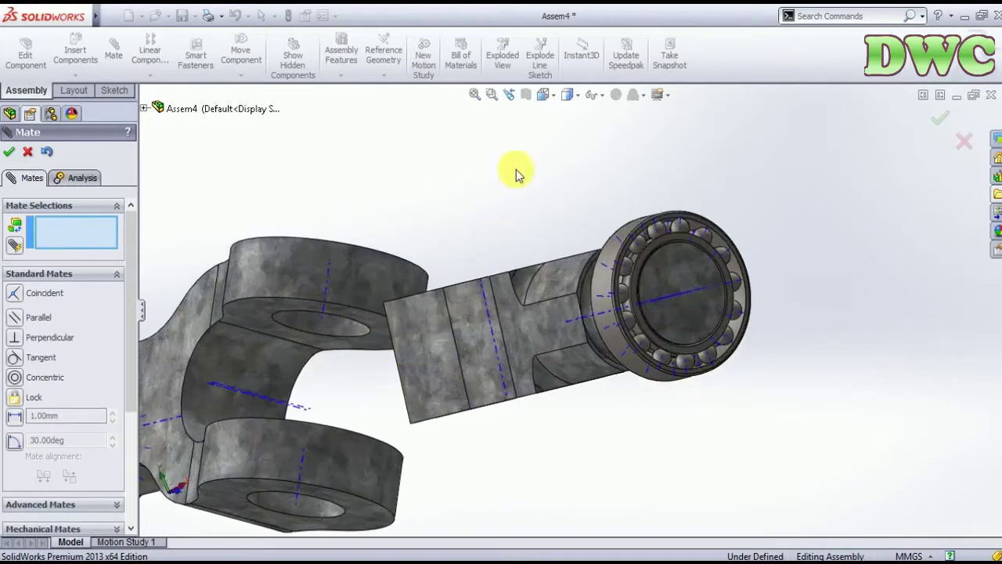
scroll(454, 242, up, 3)
scroll(442, 296, down, 2)
click(397, 298)
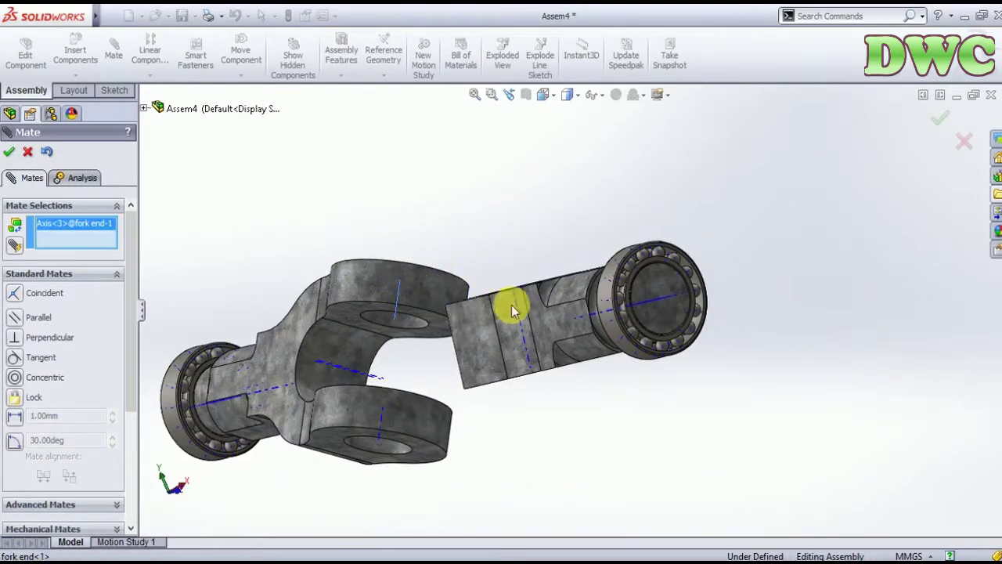
click(517, 317)
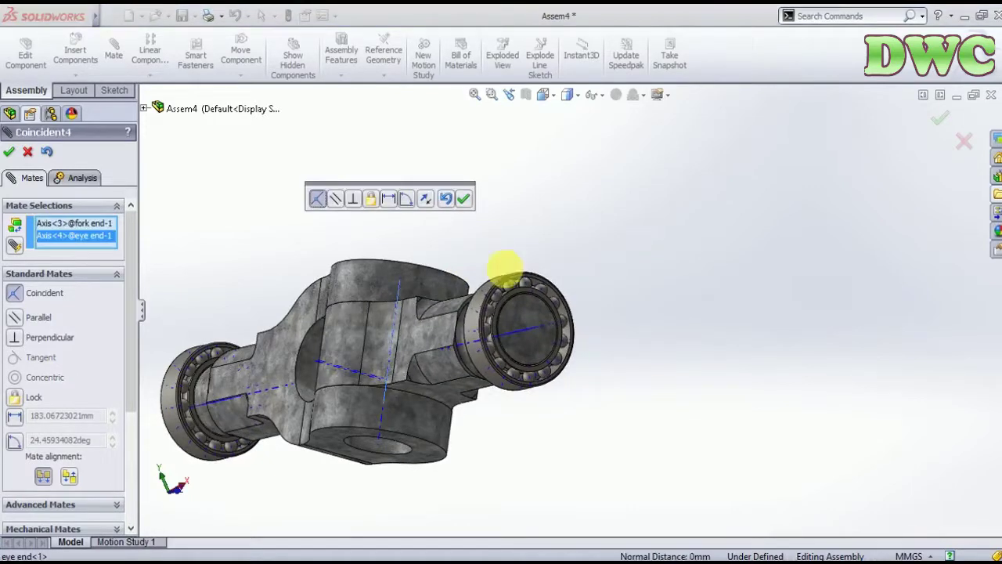
click(465, 200)
mouse_move(365, 329)
middle_down()
mouse_move(406, 248)
mouse_move(386, 285)
middle_up()
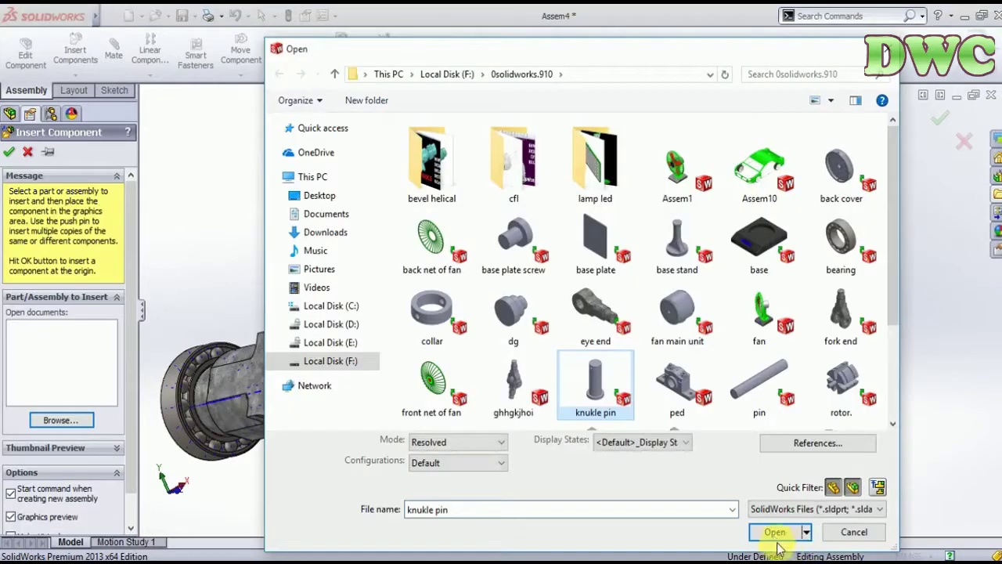
- Insert the knuckle pin and make its axis coincident with the fork end's axis
click(772, 527)
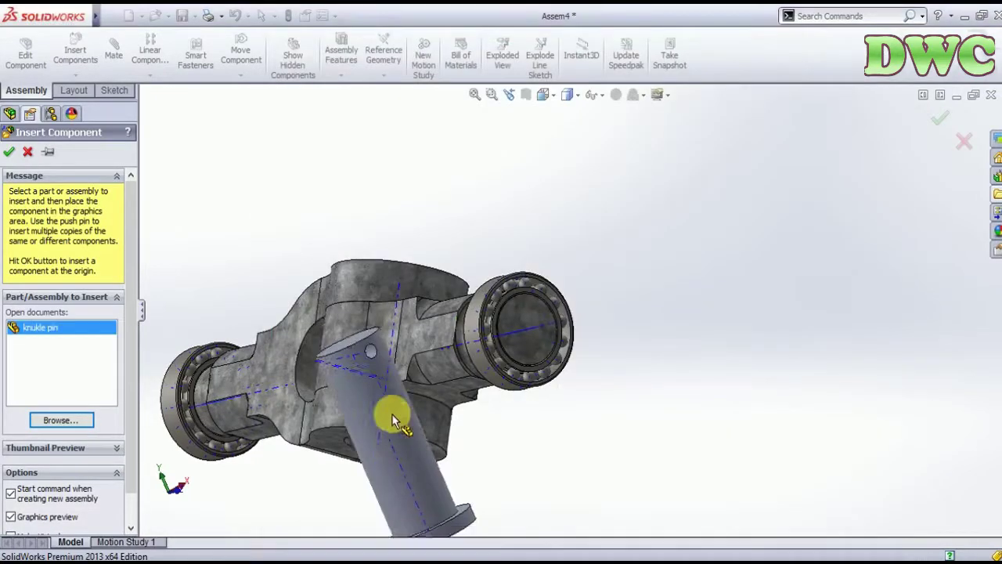
click(375, 374)
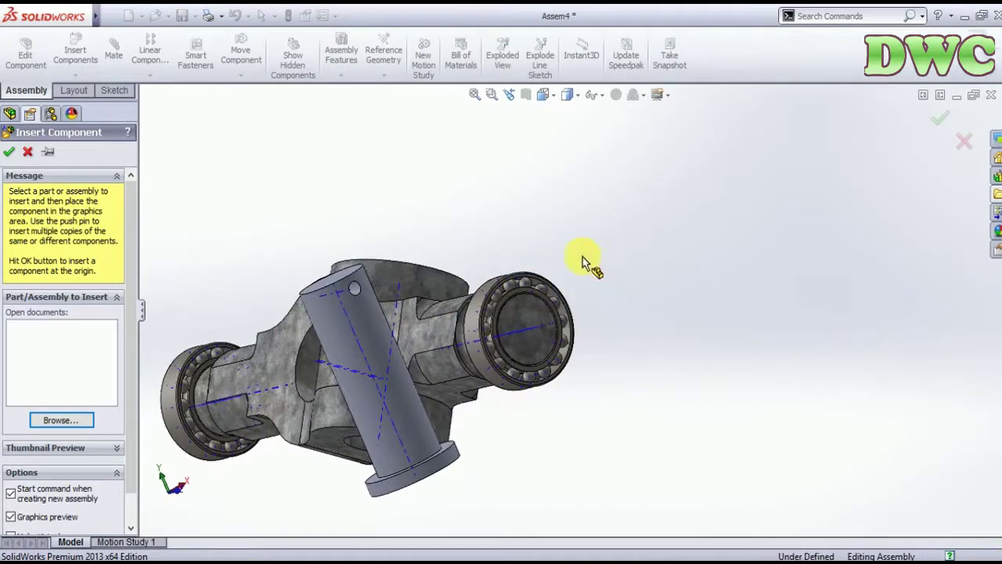
click(599, 95)
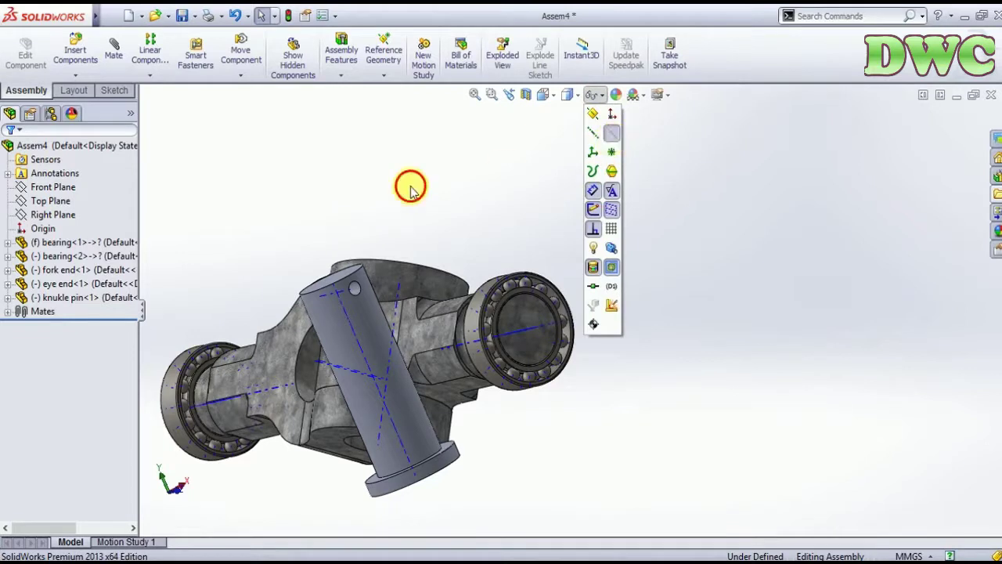
click(110, 56)
click(360, 351)
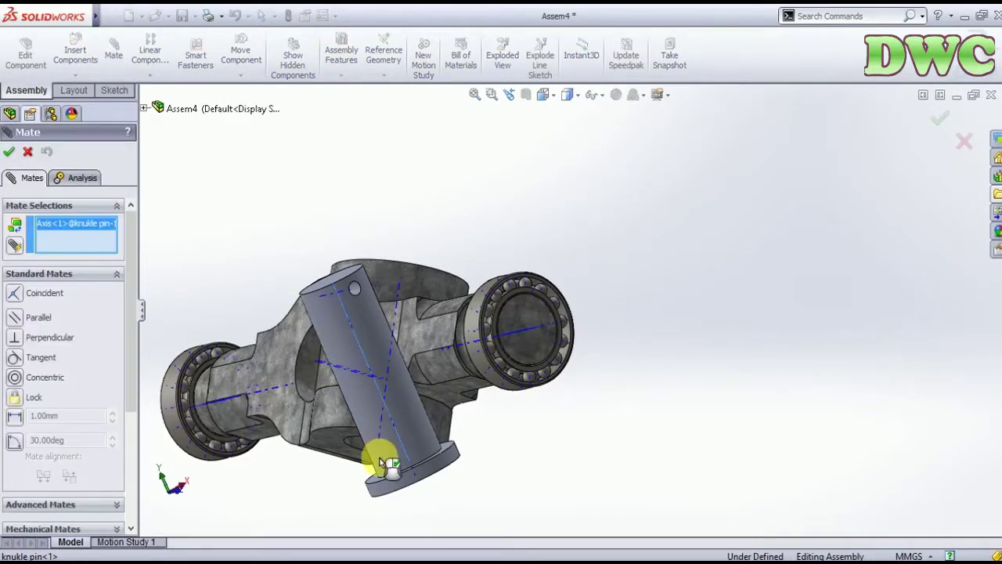
click(450, 369)
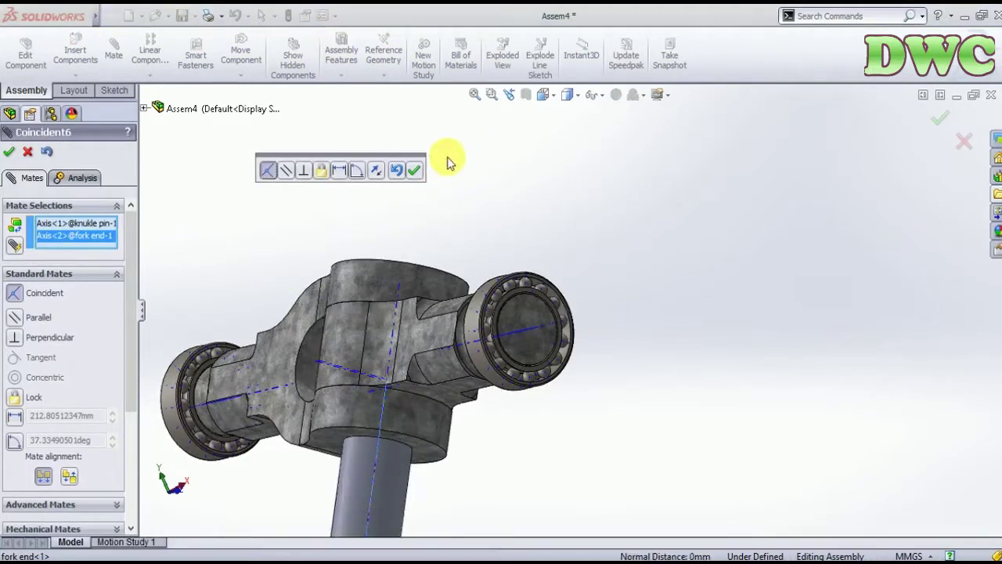
click(417, 172)
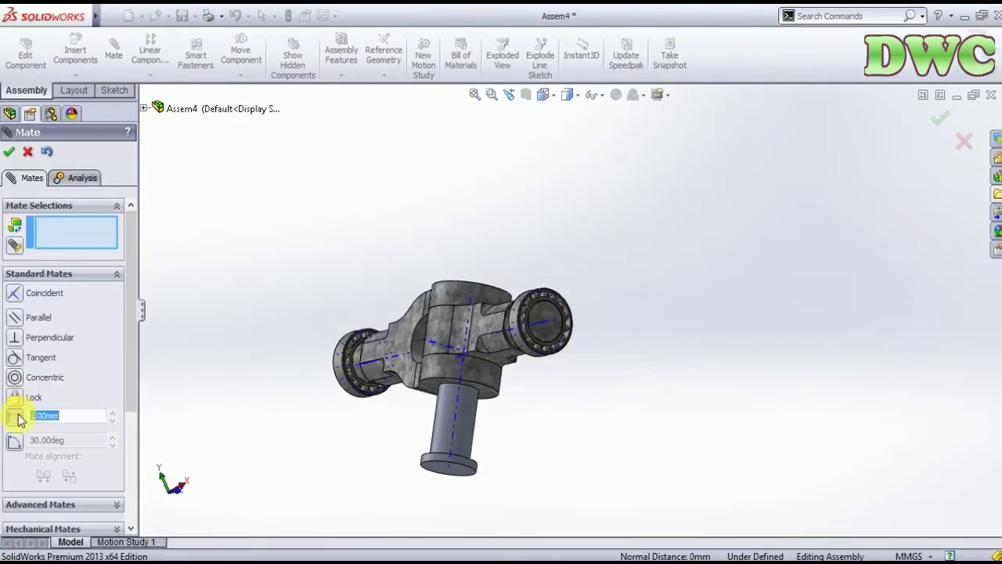
- Seat the pin's flange face on the fork end with a 0 mm distance mate
scroll(582, 454, down, 2)
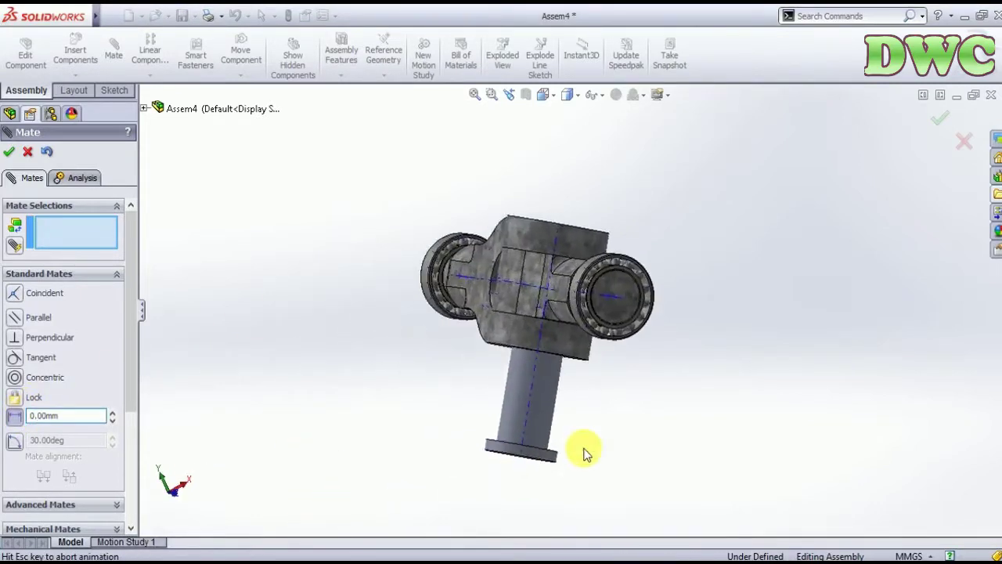
scroll(642, 436, down, 3)
mouse_move(642, 436)
middle_down()
mouse_move(604, 506)
mouse_move(595, 427)
mouse_move(683, 358)
mouse_move(806, 235)
mouse_move(765, 287)
mouse_move(840, 134)
mouse_move(556, 215)
middle_up()
scroll(595, 427, down, 2)
click(559, 425)
scroll(616, 452, up, 2)
scroll(557, 219, down, 2)
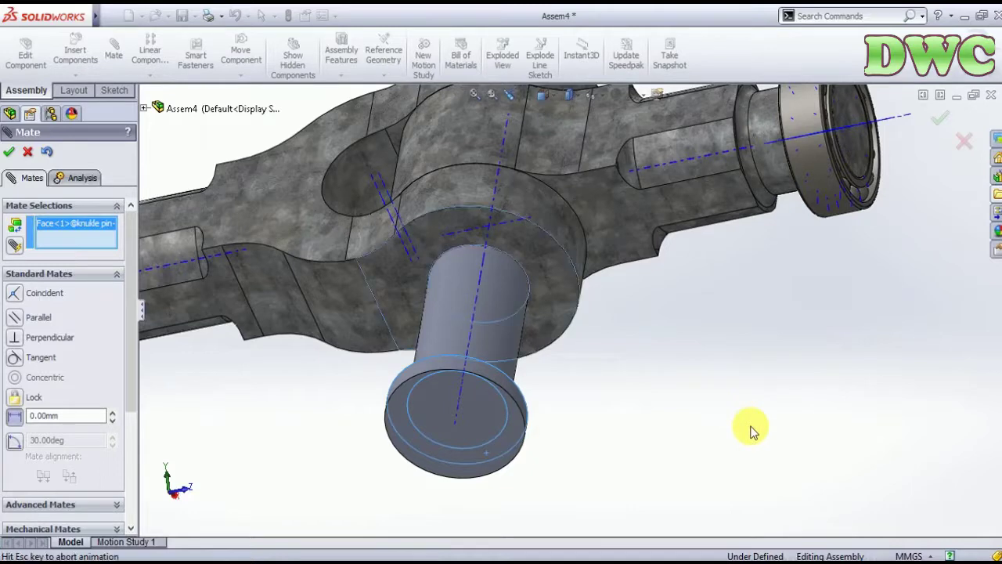
click(916, 451)
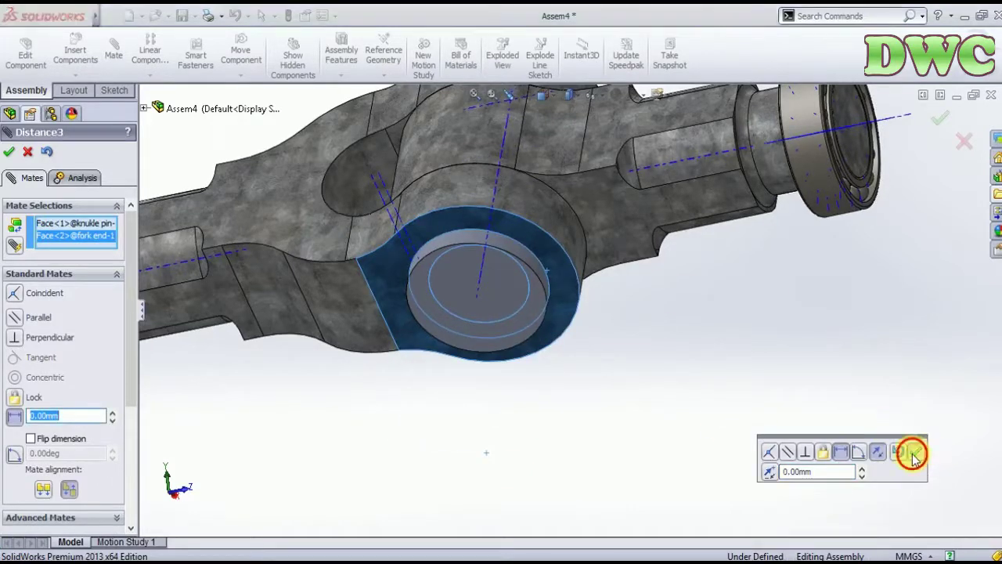
click(939, 118)
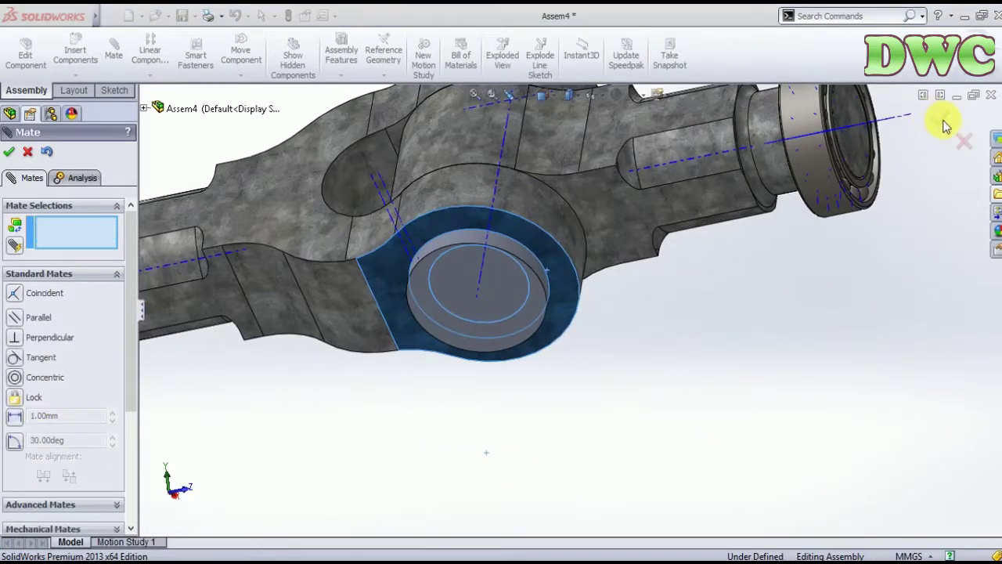
scroll(913, 206, up, 3)
middle_drag(643, 139, 689, 514)
- Insert the collar part and place it above the fork end and knuckle pin
click(78, 52)
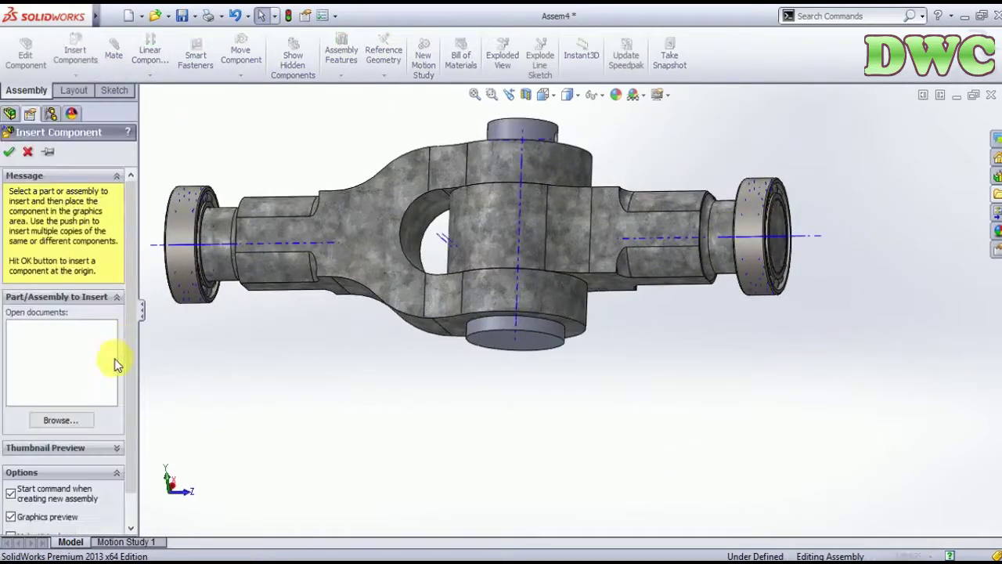
click(71, 419)
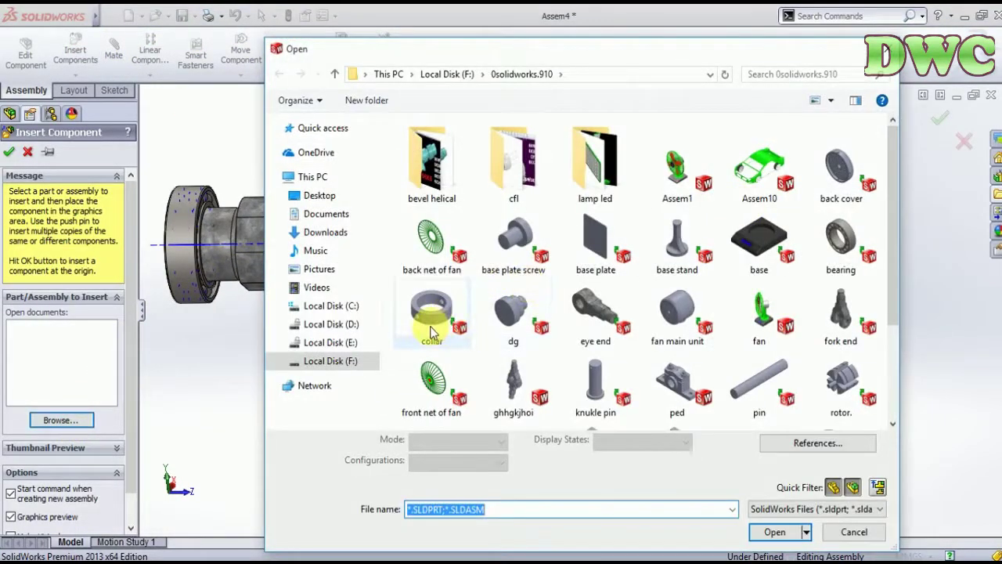
click(442, 317)
click(773, 532)
middle_drag(487, 171, 565, 131)
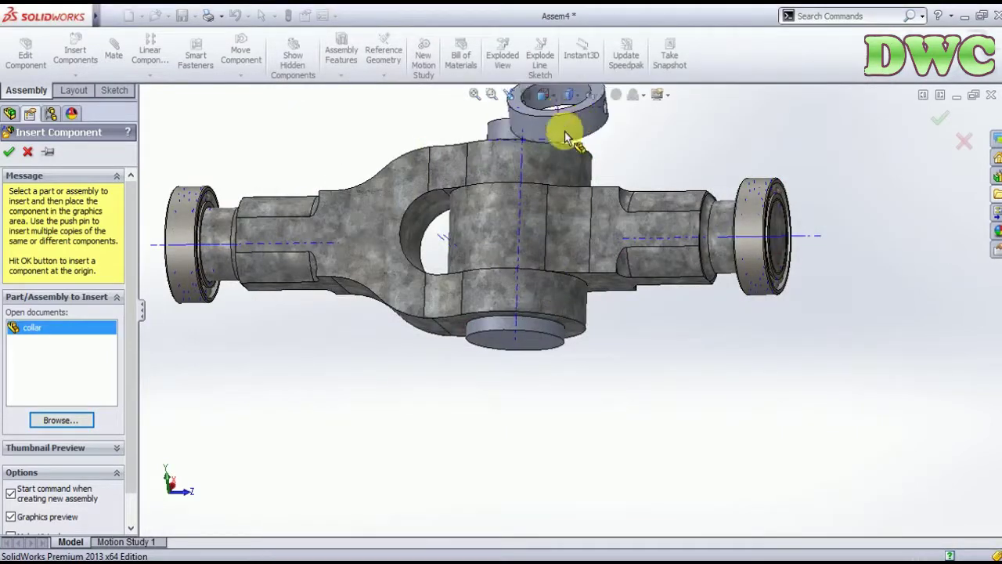
scroll(564, 131, up, 2)
click(597, 124)
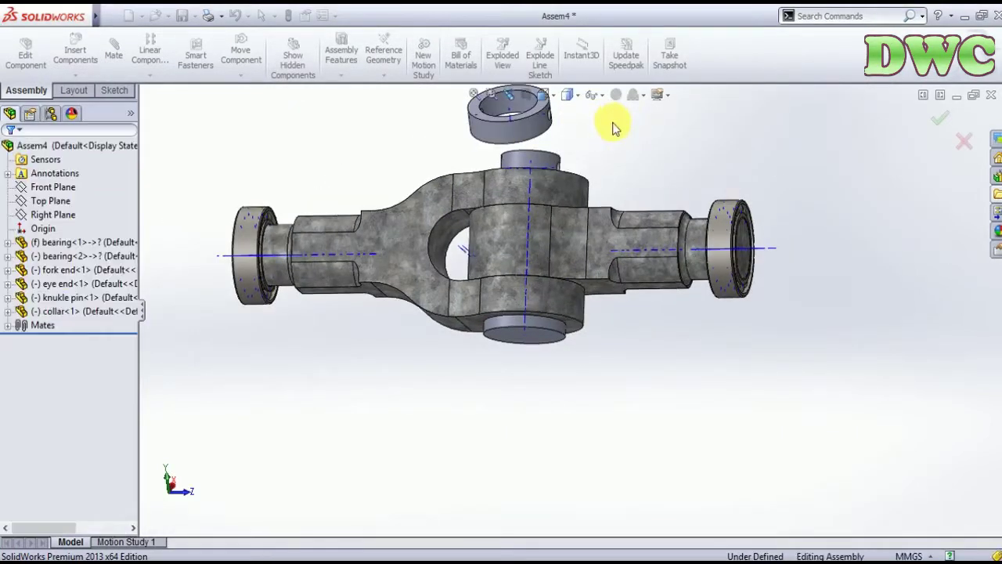
click(114, 48)
scroll(572, 109, down, 3)
scroll(587, 232, down, 1)
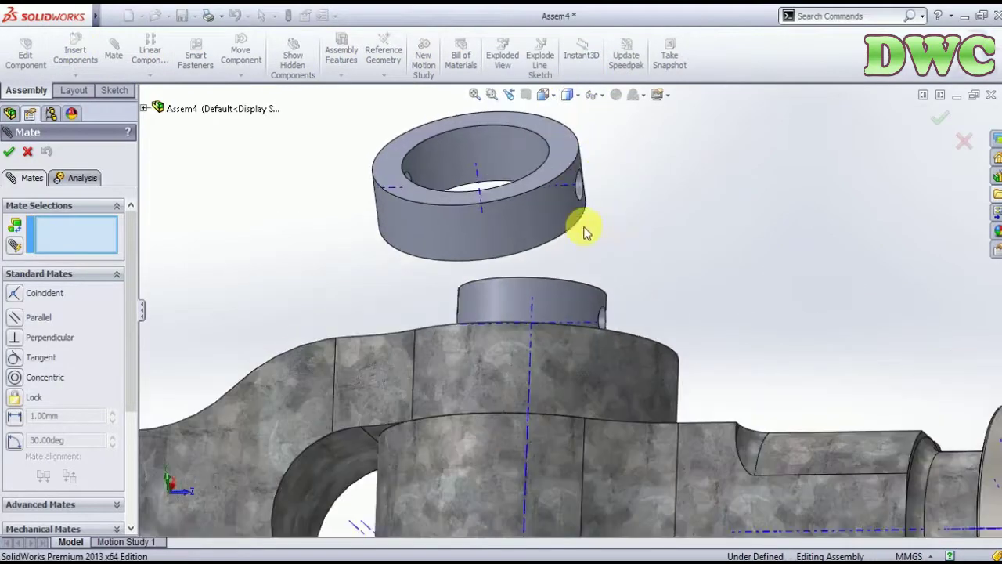
- Mate the collar's axis to the knuckle pin's axis and rotate the collar upright
click(570, 186)
click(584, 329)
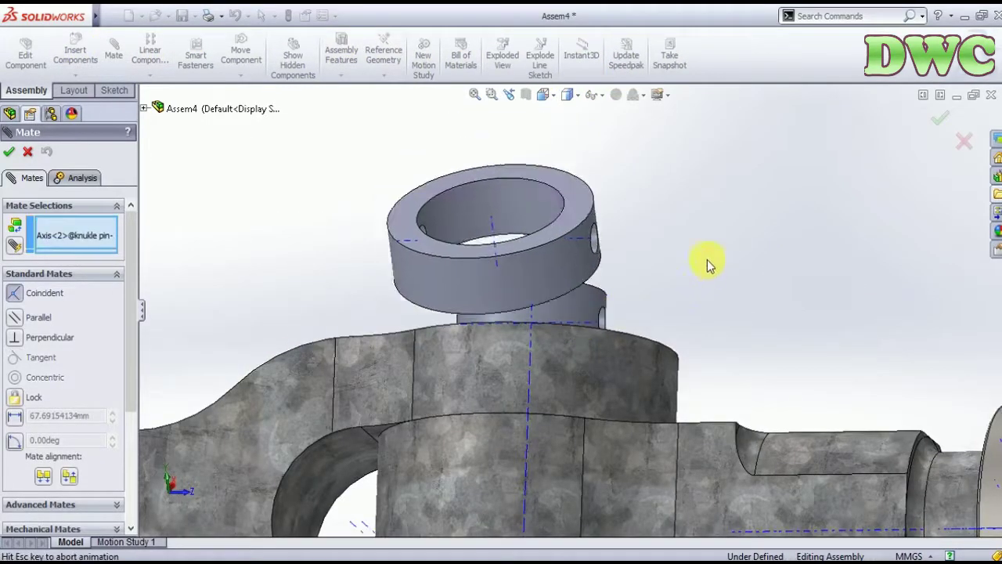
click(869, 229)
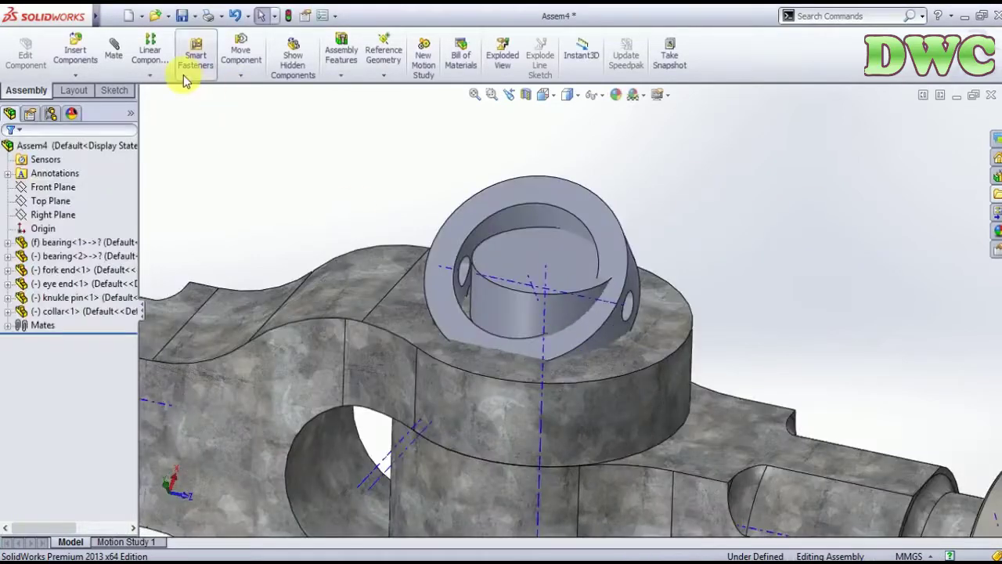
click(239, 75)
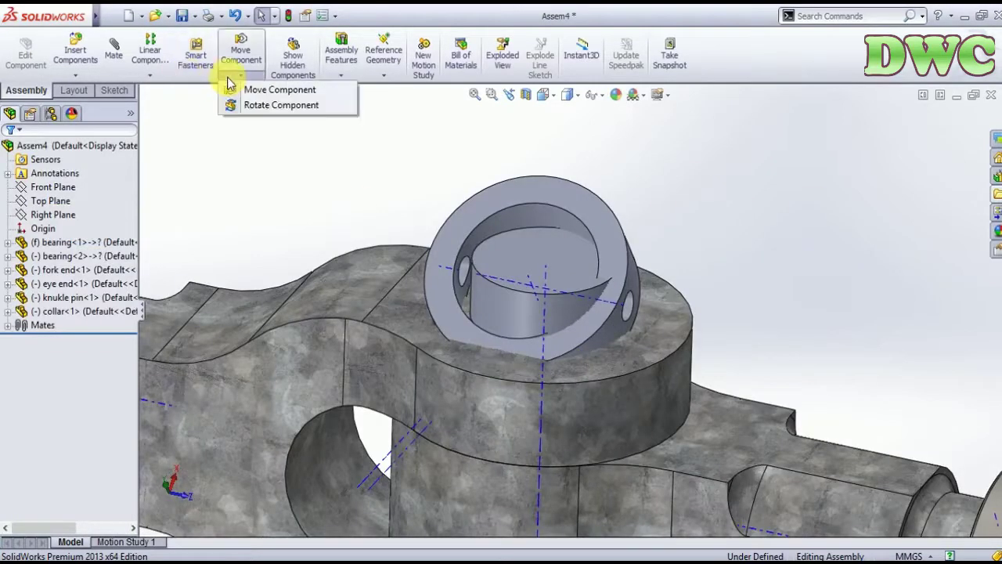
click(278, 105)
drag(538, 212, 728, 183)
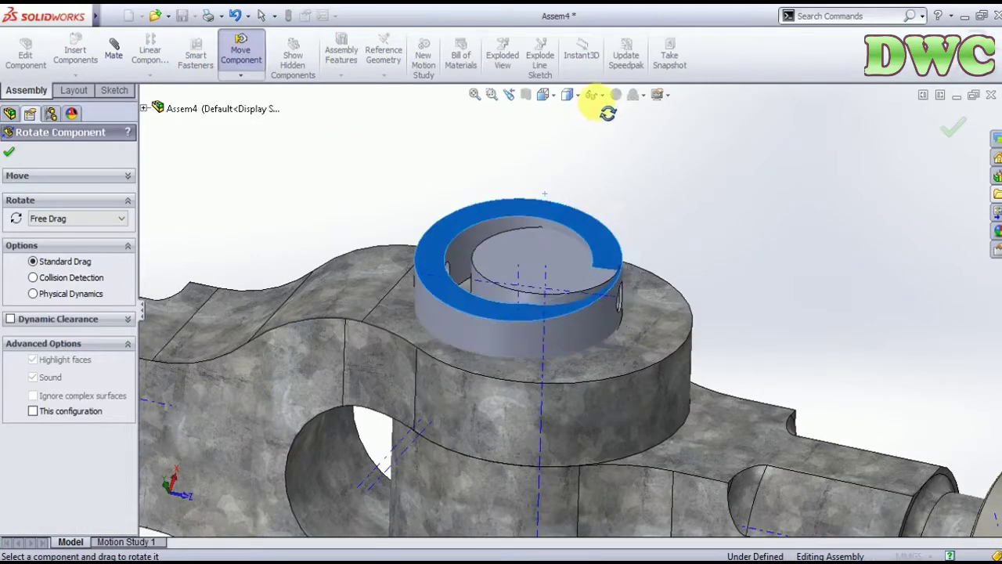
click(955, 128)
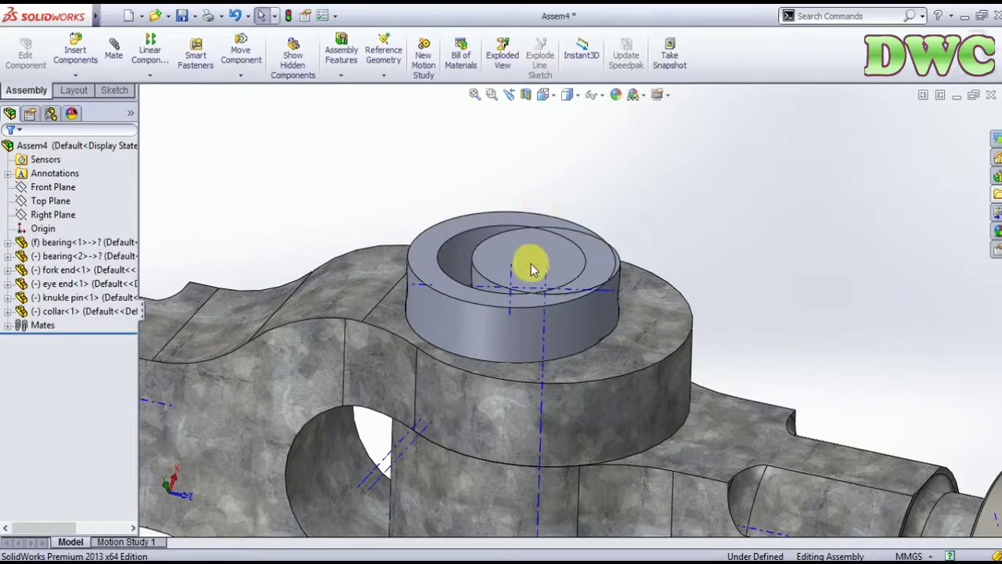
- Mate the collar's Axis1 coincident to the fork end's Axis2
click(114, 49)
click(510, 300)
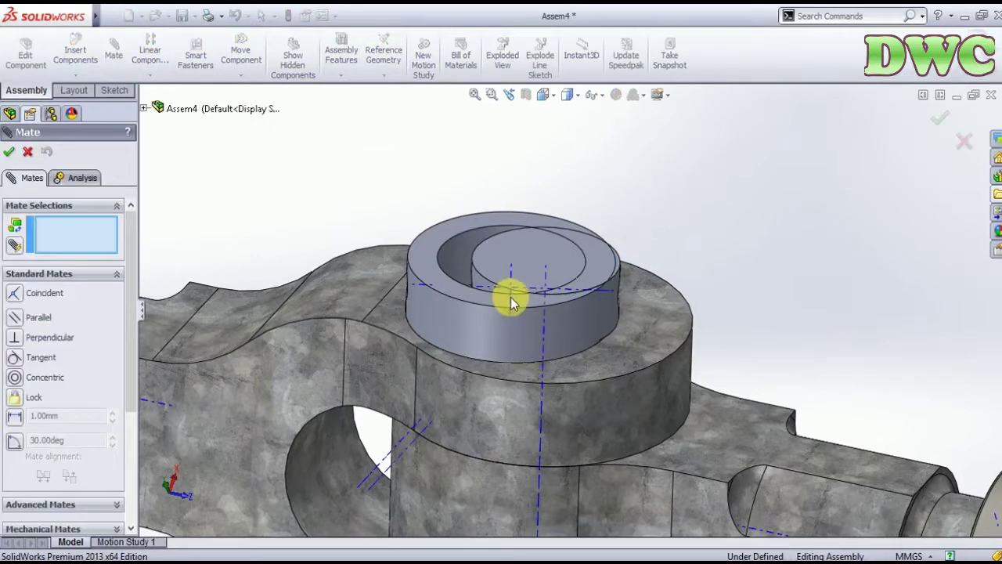
click(543, 337)
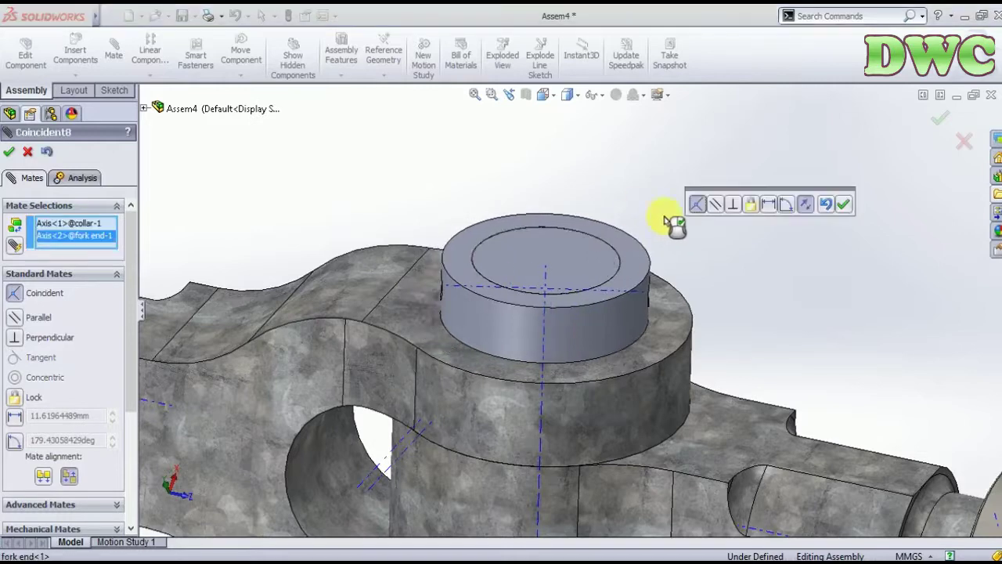
click(843, 203)
click(940, 116)
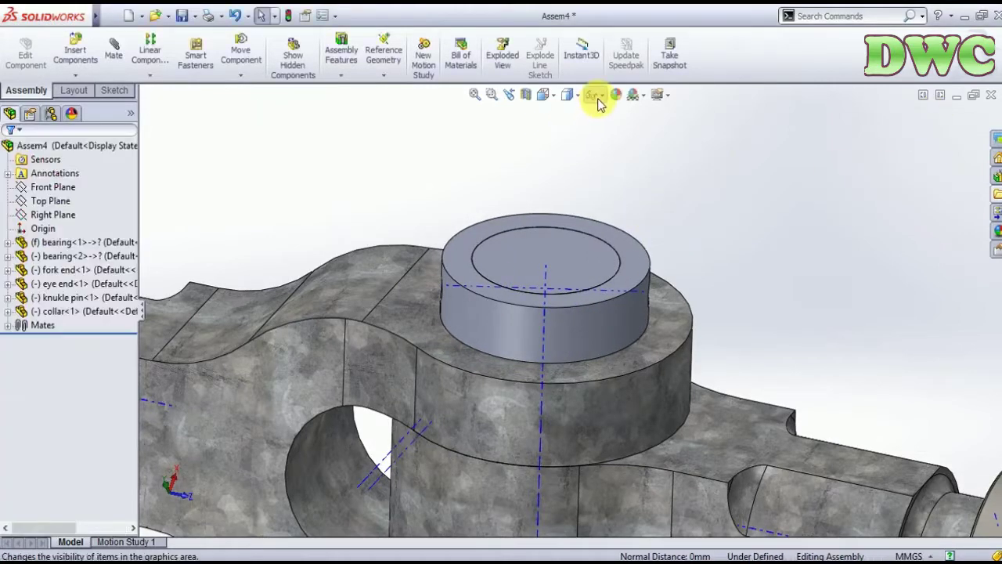
- Hide the axis lines and inspect the finished assembly from below
click(596, 94)
click(598, 148)
scroll(768, 259, up, 3)
scroll(768, 303, up, 3)
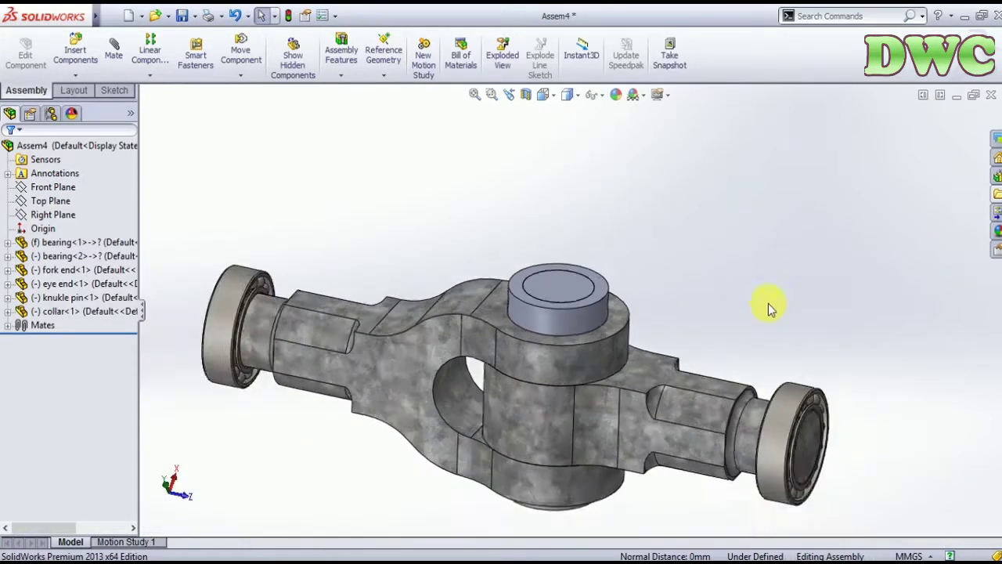
middle_drag(817, 321, 833, 230)
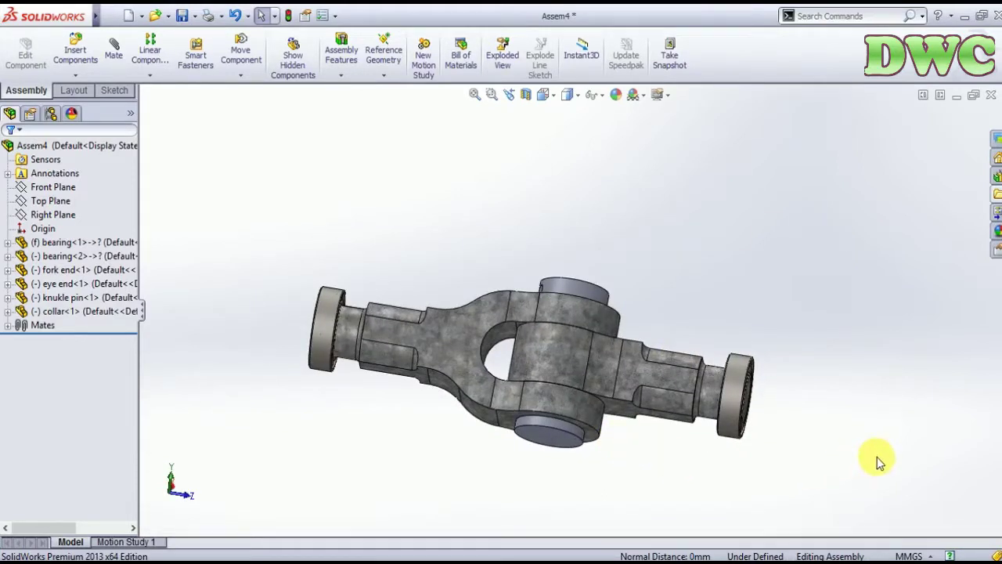
scroll(662, 458, down, 2)
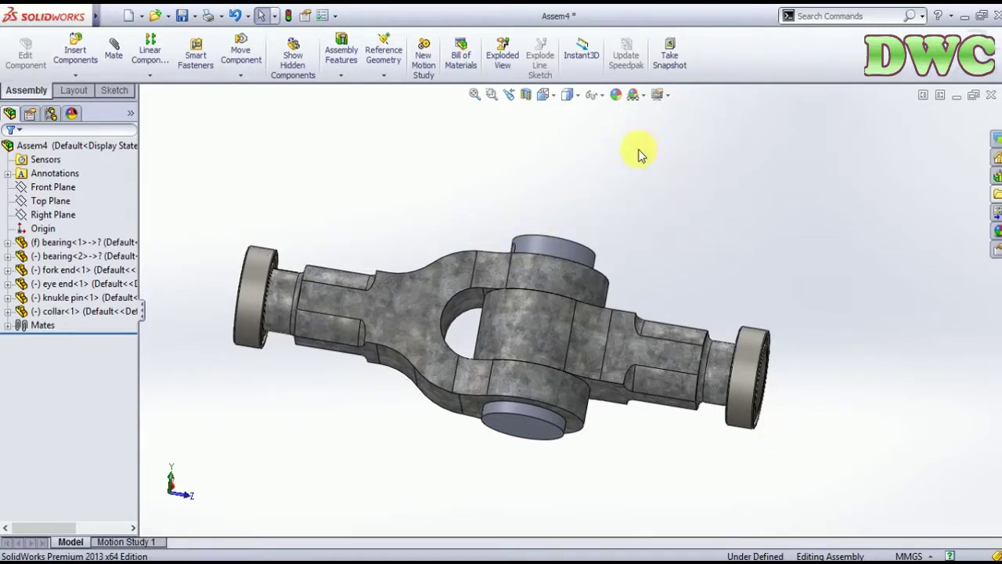
- Apply the Metal > Copper > polished copper appearance to the fork end
click(616, 95)
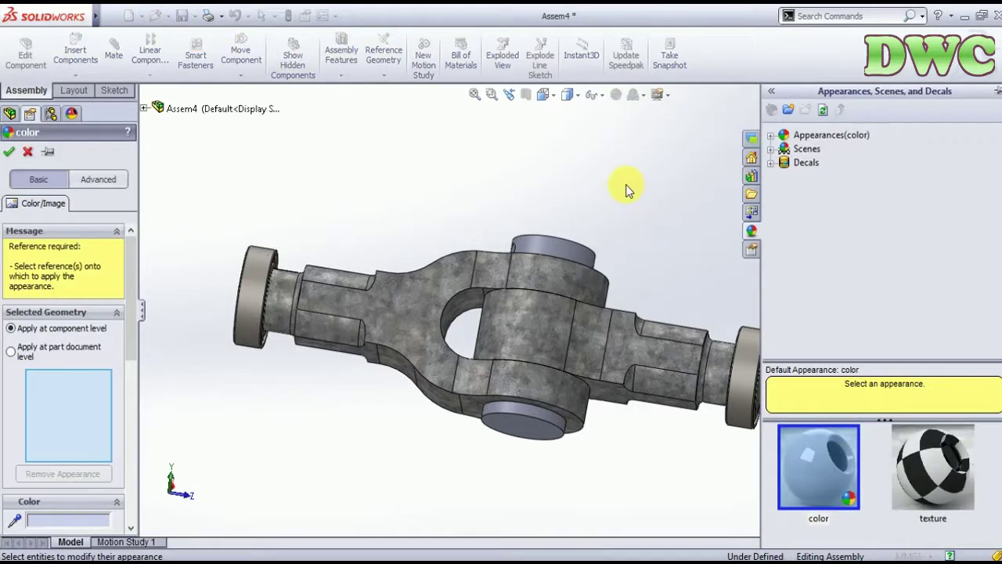
click(770, 137)
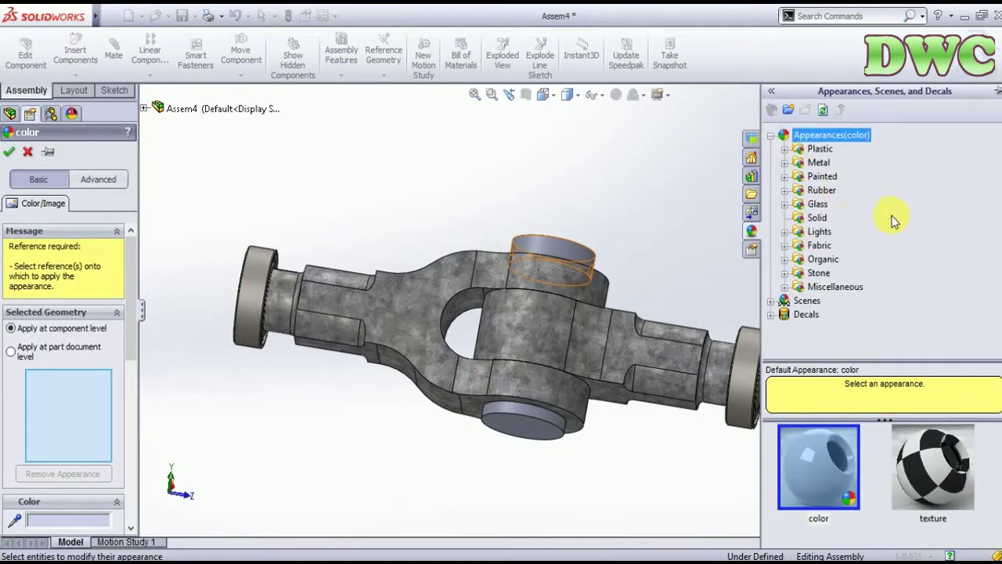
click(826, 163)
click(787, 164)
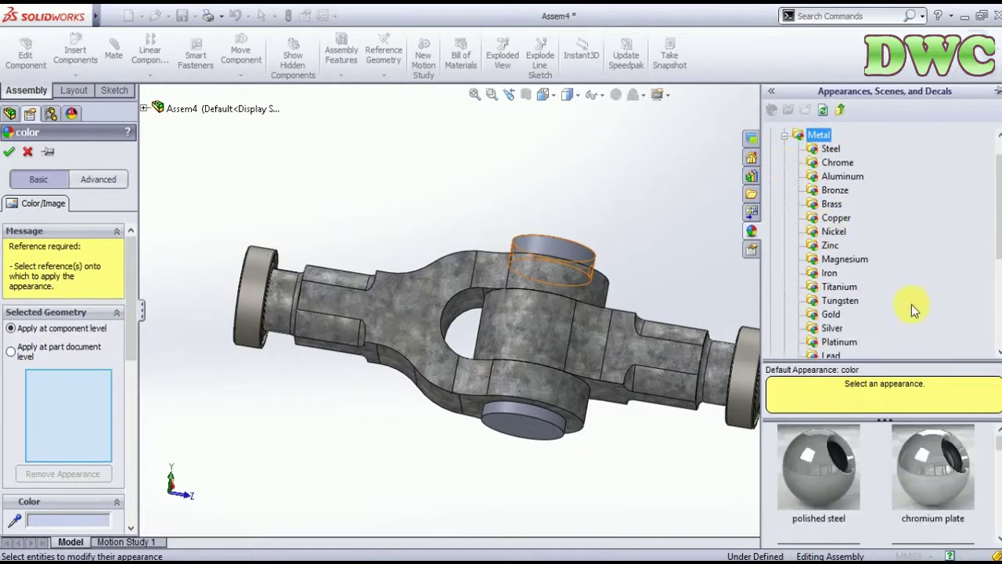
click(839, 179)
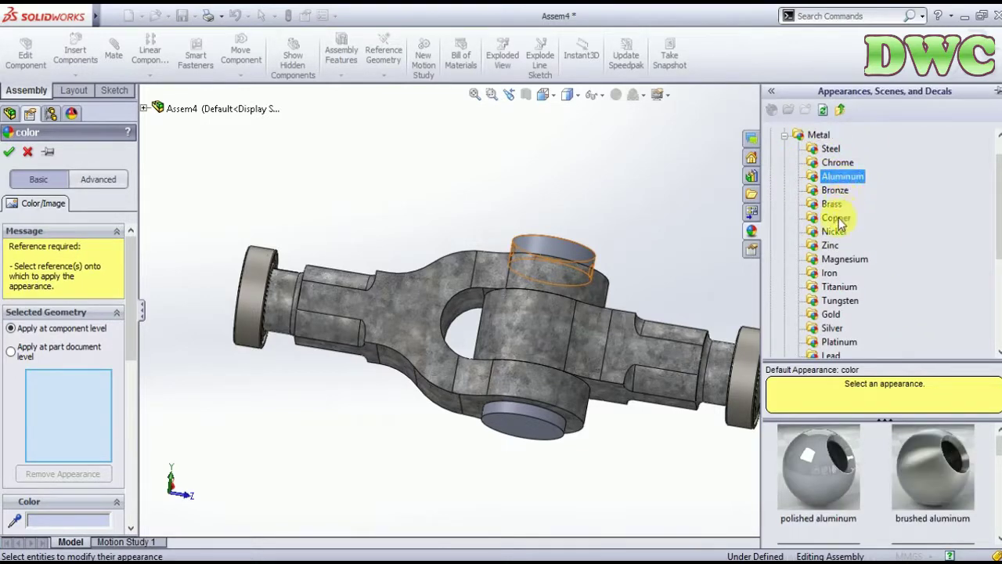
click(837, 163)
click(831, 232)
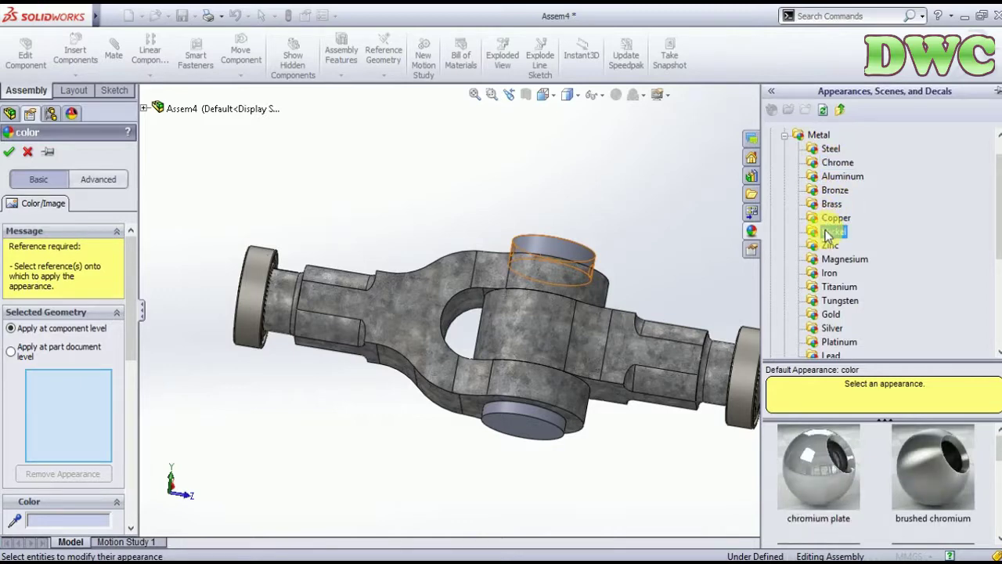
click(835, 218)
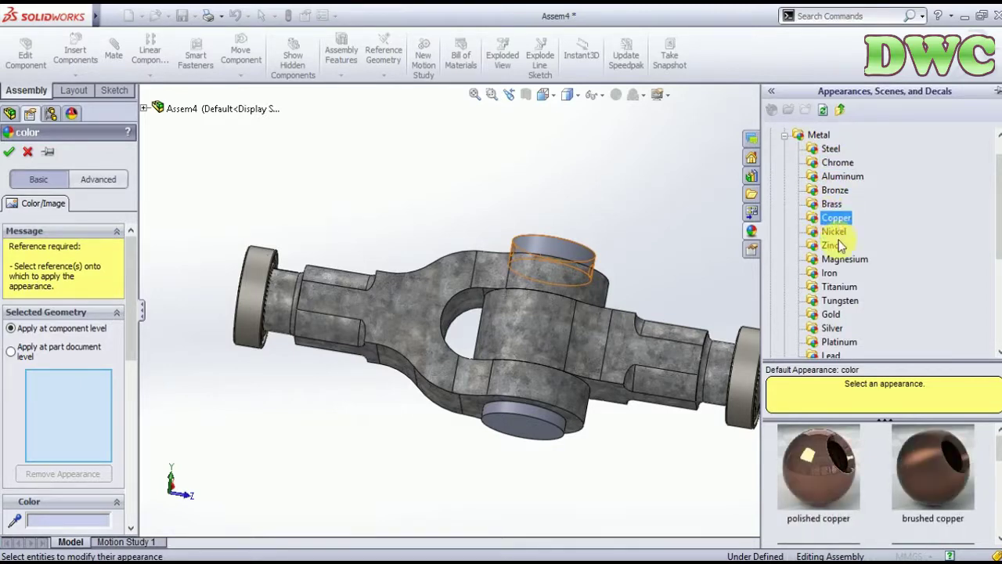
click(838, 462)
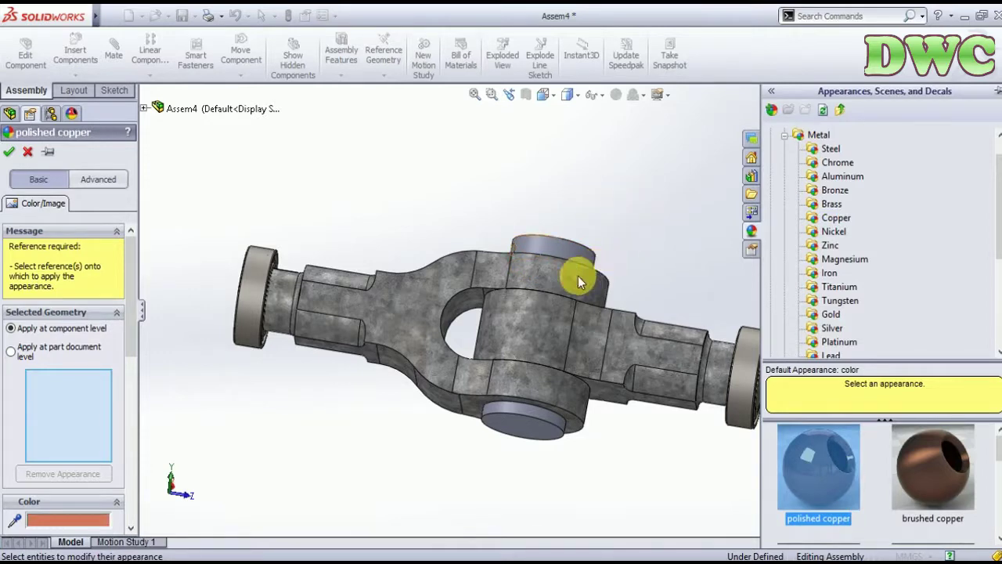
click(653, 240)
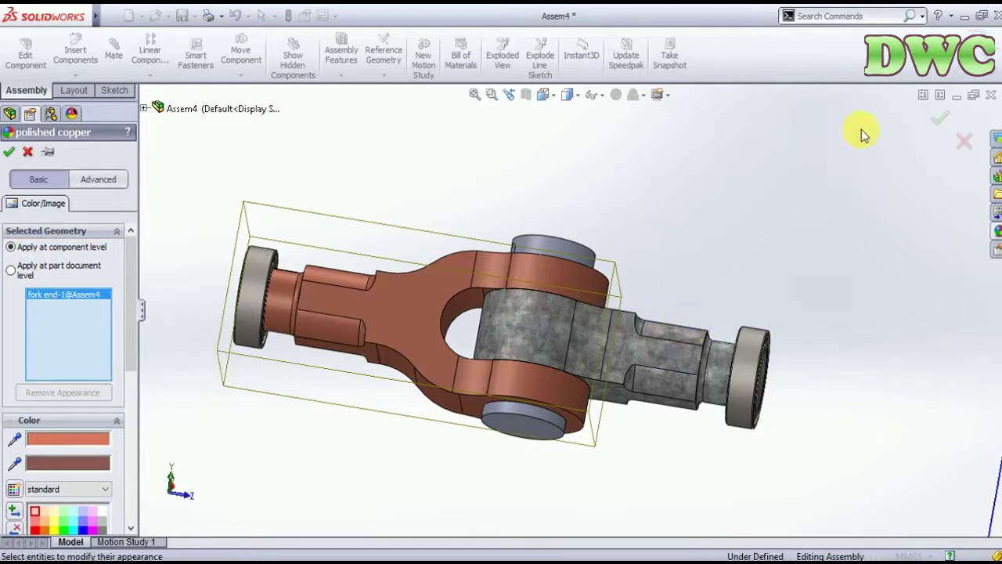
click(939, 120)
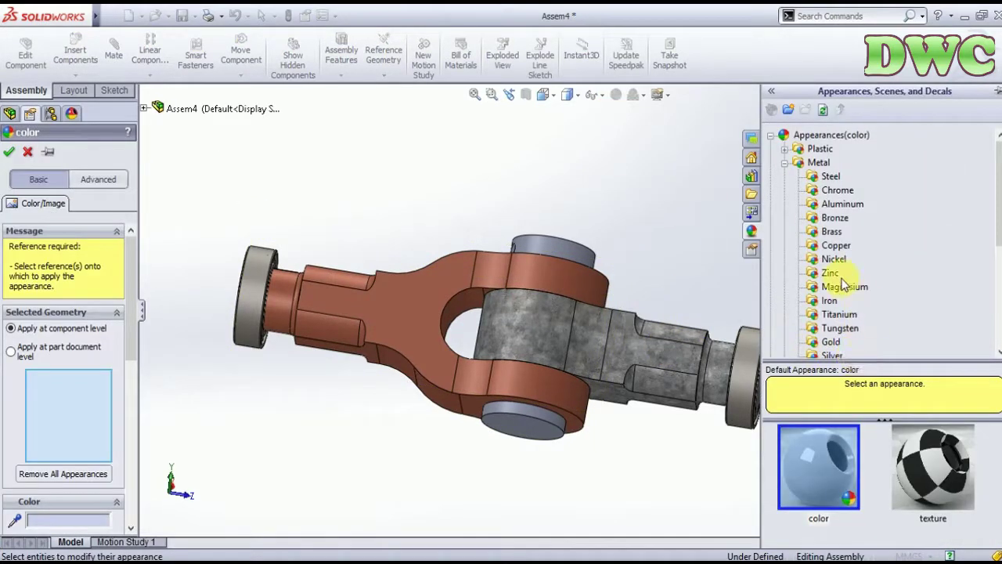
- Apply polished copper to the eye end as well
click(836, 245)
click(840, 458)
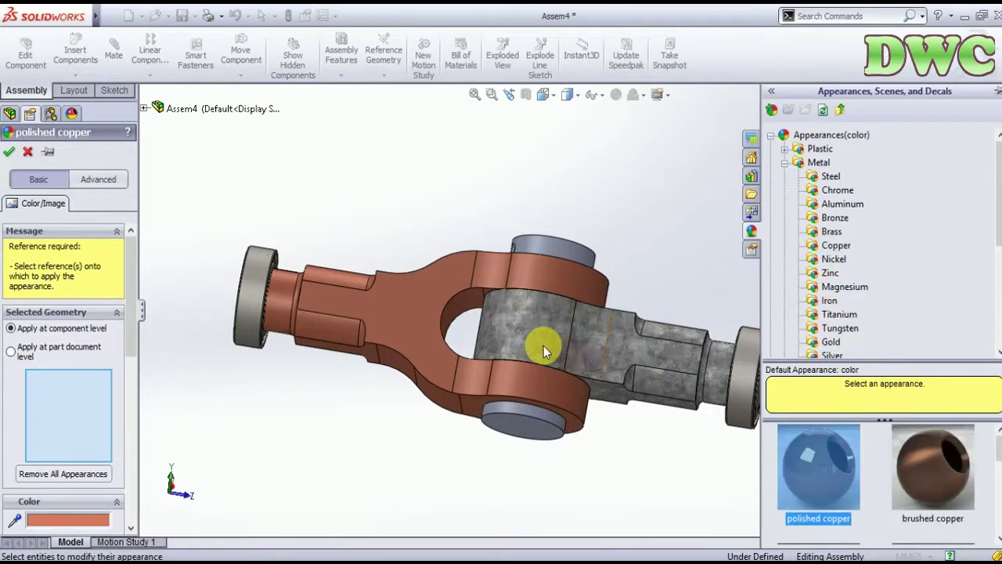
click(609, 195)
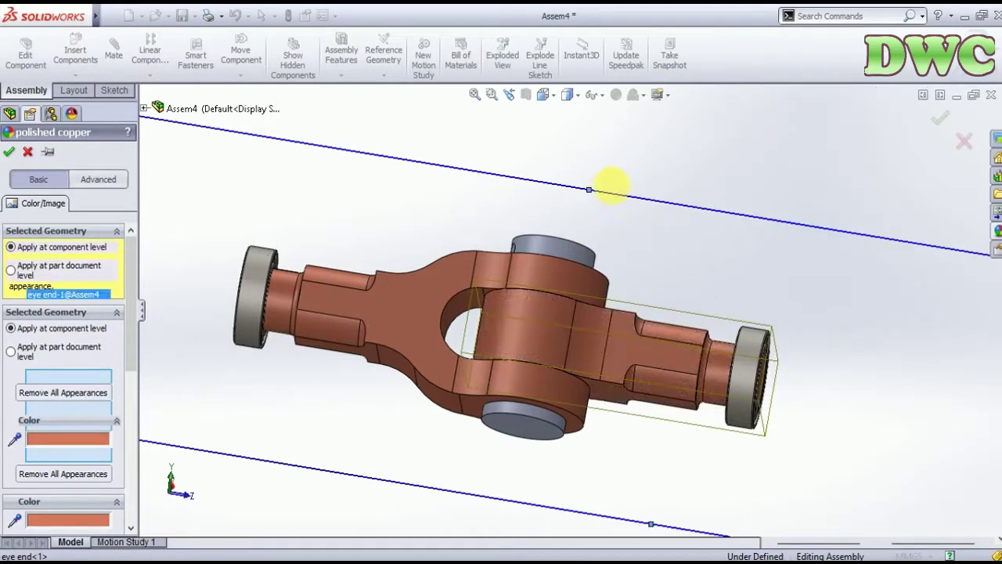
click(938, 121)
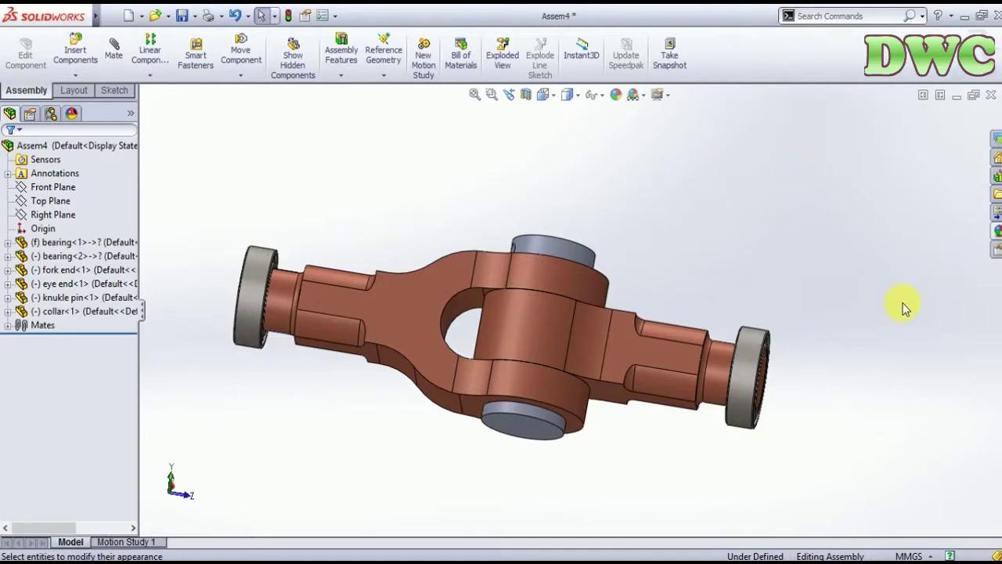
middle_drag(905, 307, 819, 347)
mouse_move(645, 486)
middle_down()
mouse_move(686, 442)
mouse_move(678, 448)
middle_up()
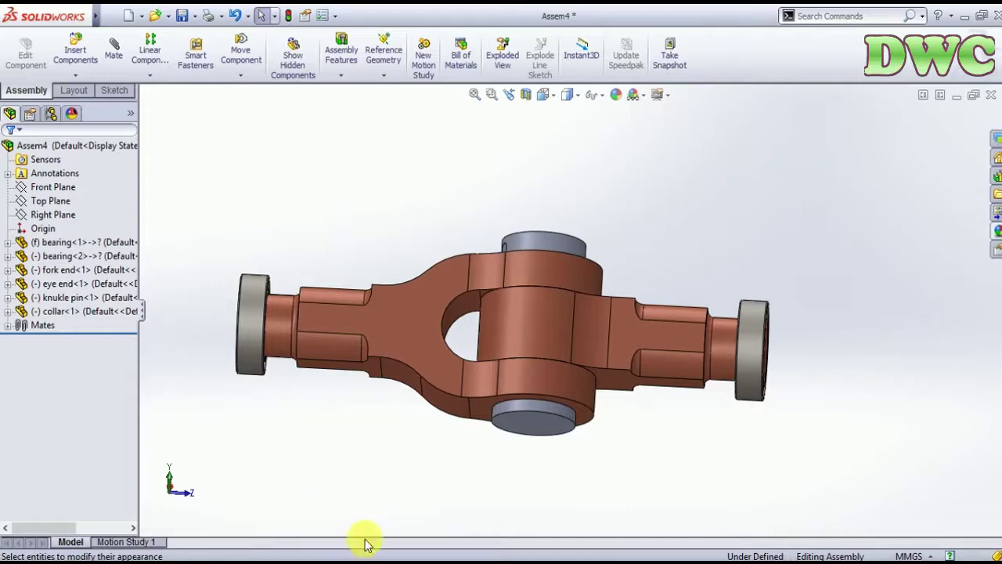
mouse_move(552, 503)
middle_down()
mouse_move(609, 468)
mouse_move(577, 463)
mouse_move(595, 430)
mouse_move(687, 443)
middle_up()
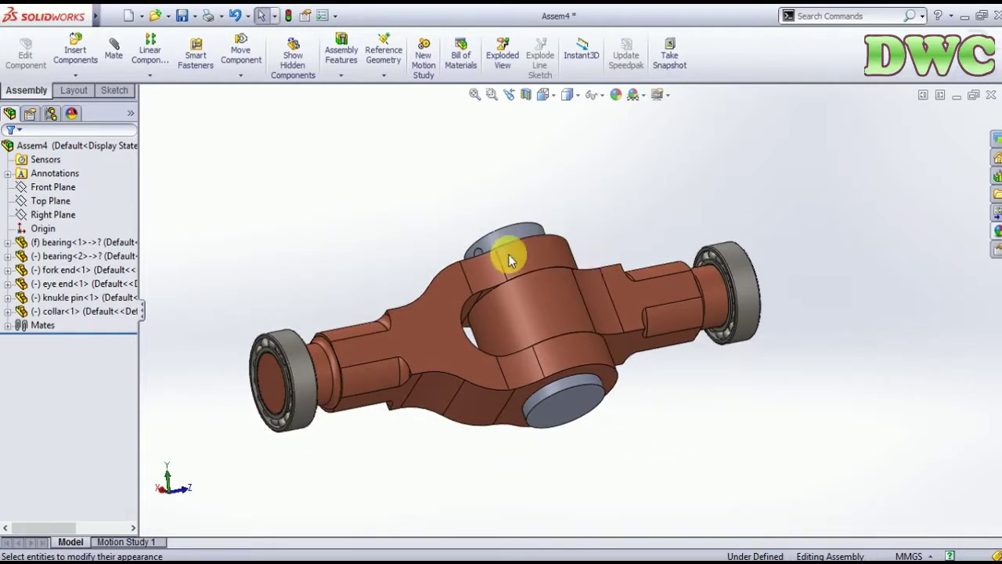
mouse_move(665, 217)
ctrl+middle_down()
mouse_move(642, 223)
mouse_move(593, 278)
ctrl+middle_up()
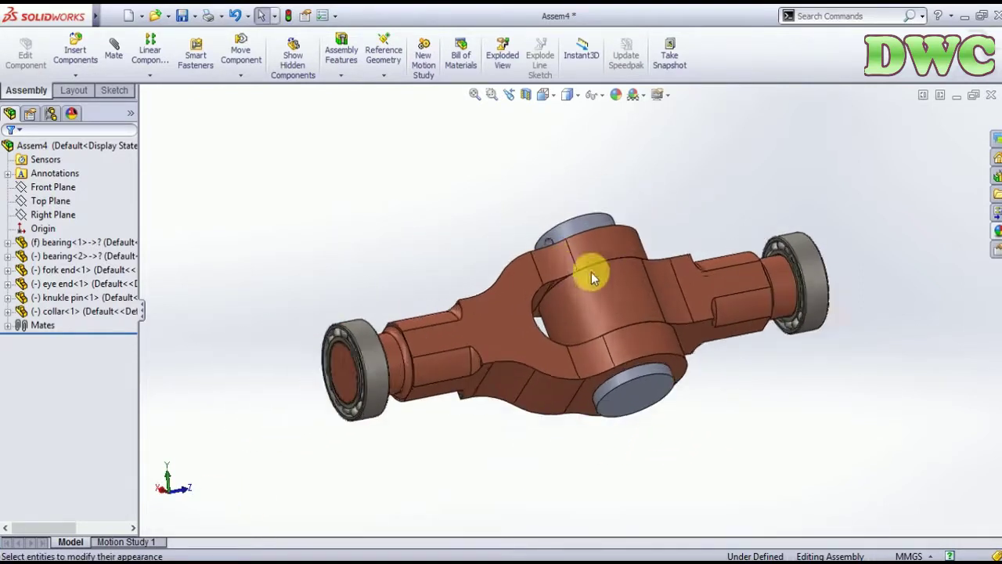
scroll(592, 278, down, 3)
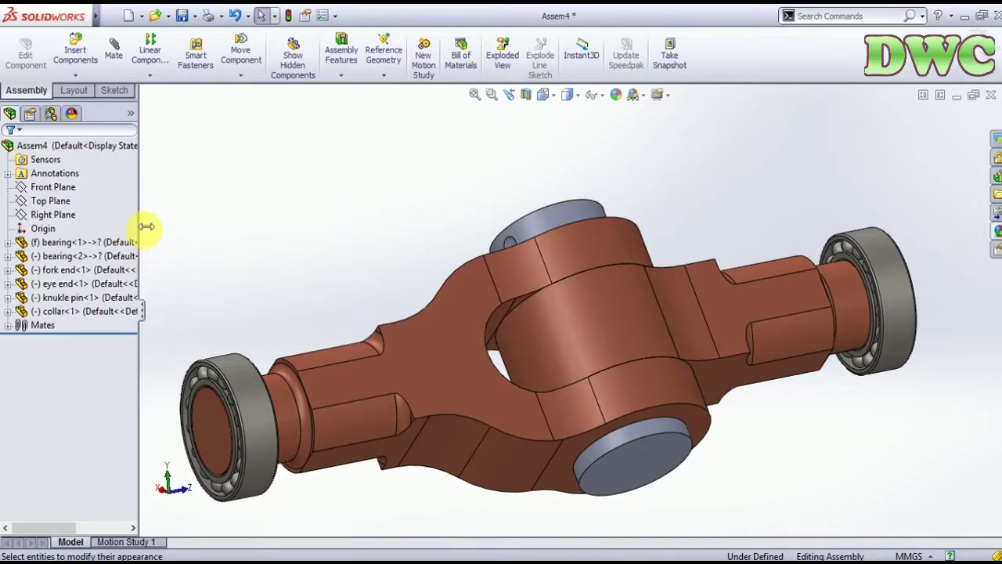
drag(147, 226, 121, 230)
scroll(623, 520, down, 1)
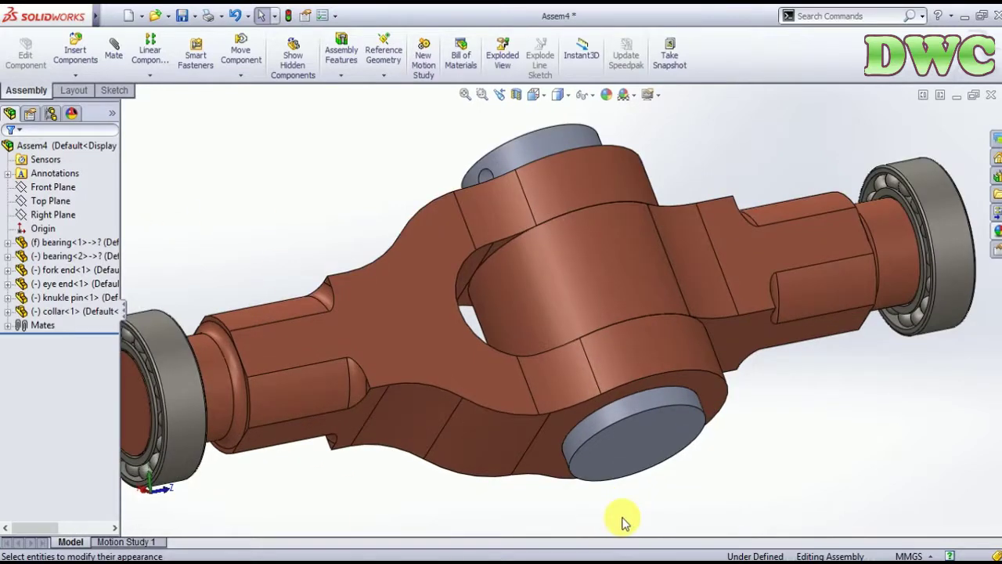
scroll(627, 533, up, 2)
scroll(619, 540, up, 1)
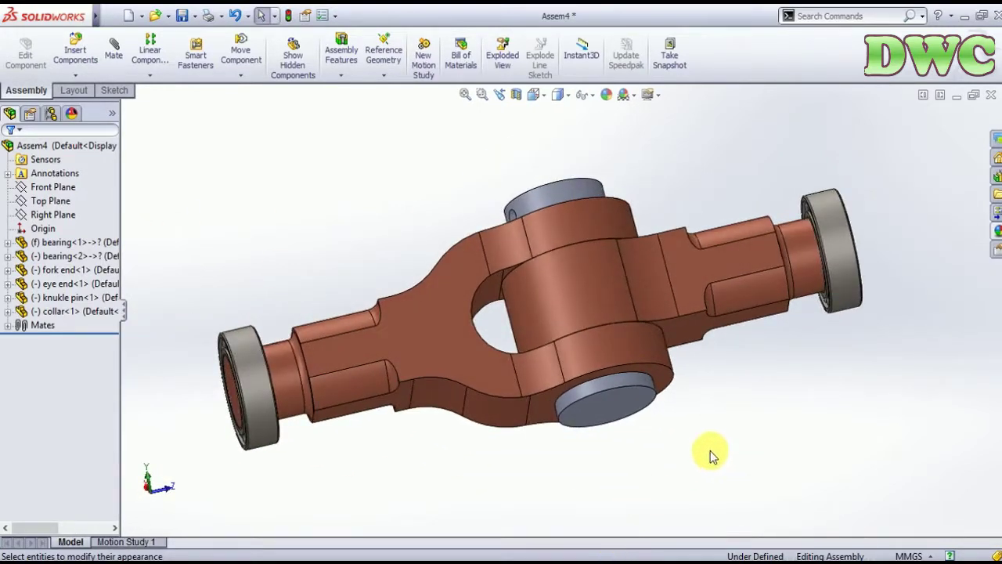
- In Motion Study 1, begin a motor on a fork end face, then cancel it
click(125, 541)
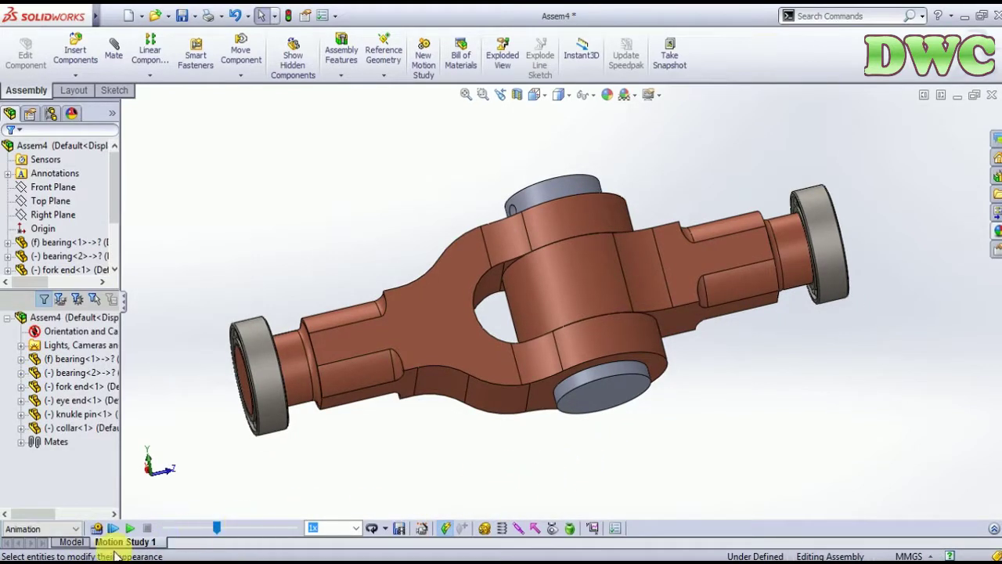
click(485, 529)
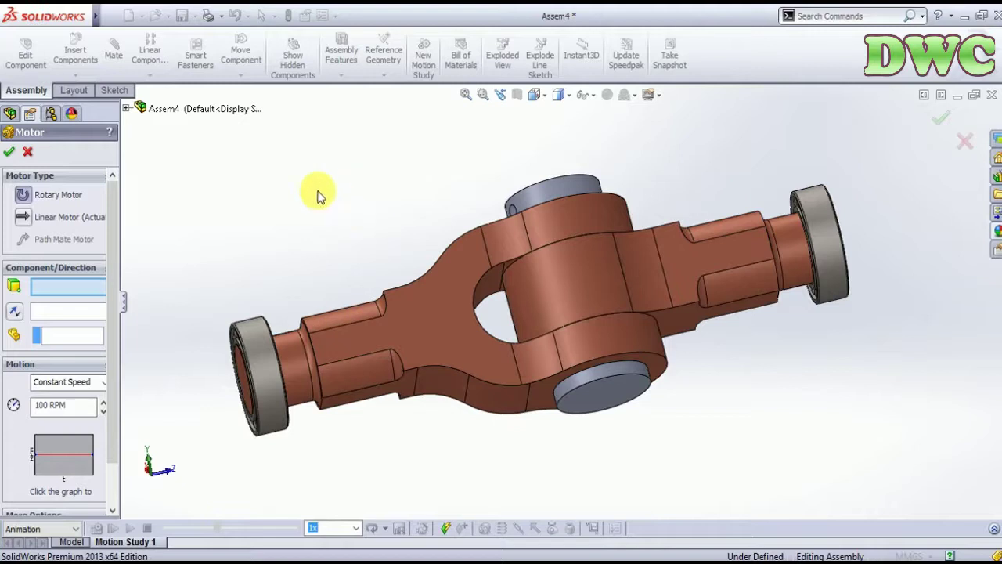
click(345, 344)
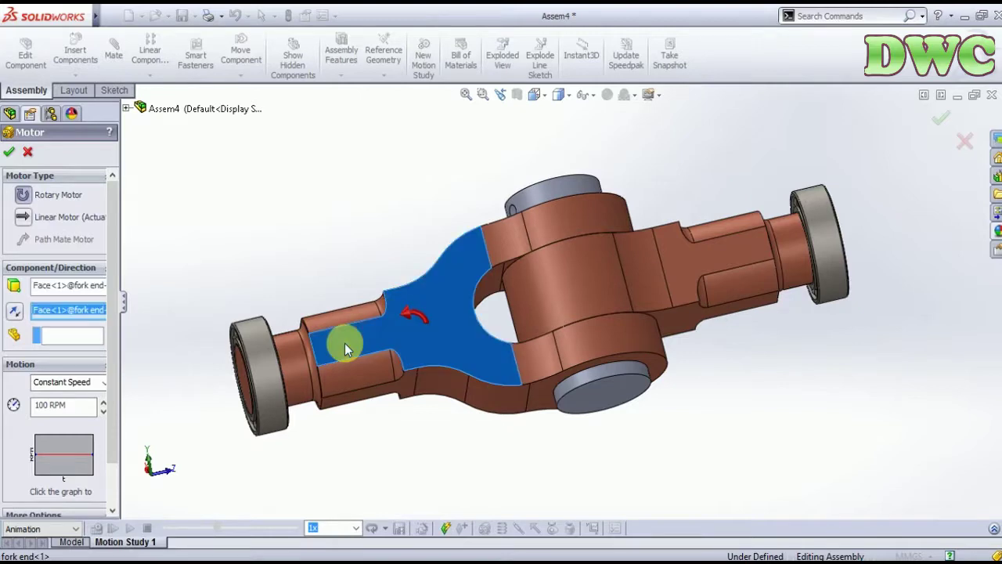
click(53, 222)
click(28, 153)
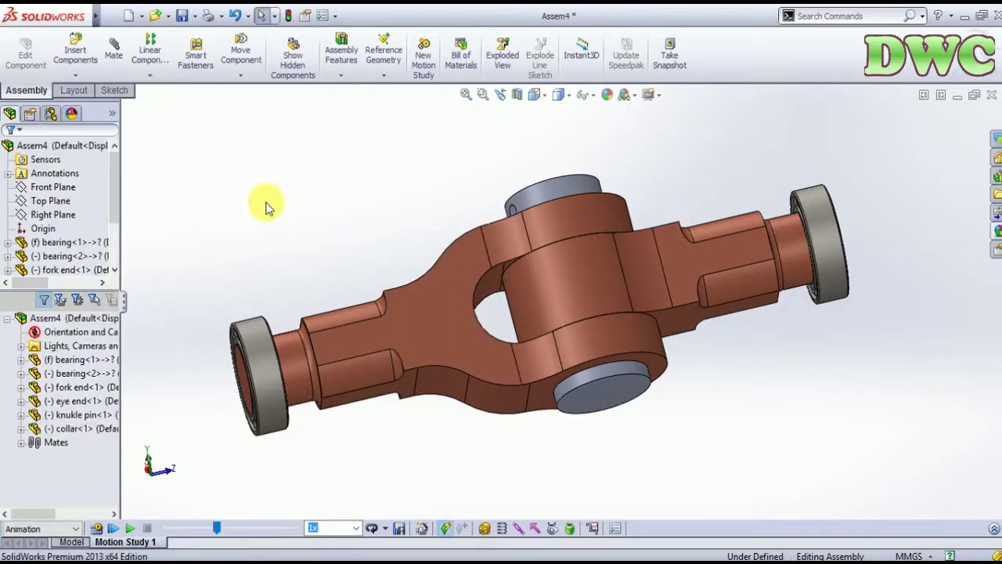
- Add a 20 RPM rotary motor on the fork end's cylindrical shaft face
click(485, 529)
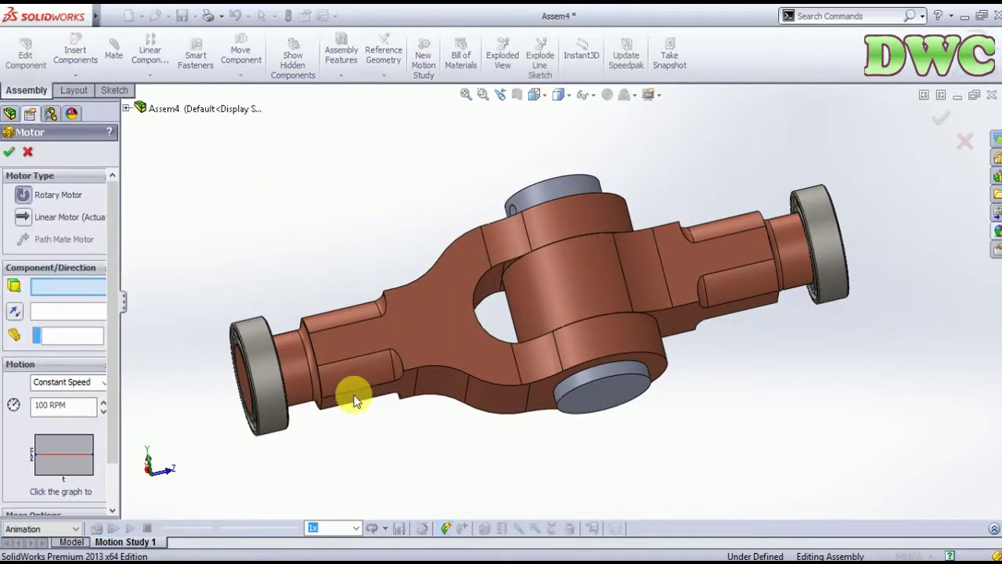
click(290, 364)
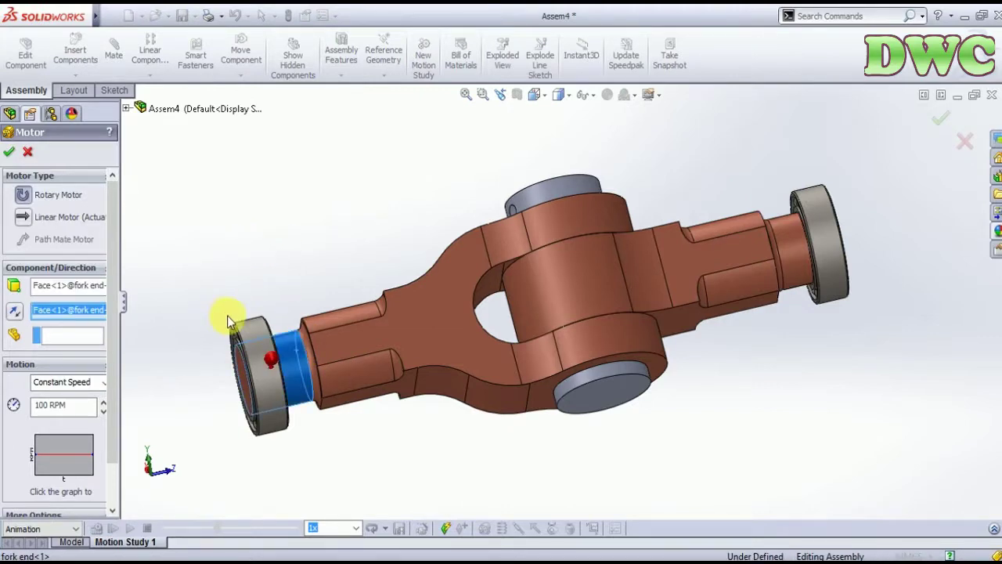
mouse_move(277, 289)
middle_down()
mouse_move(290, 273)
mouse_move(206, 253)
middle_up()
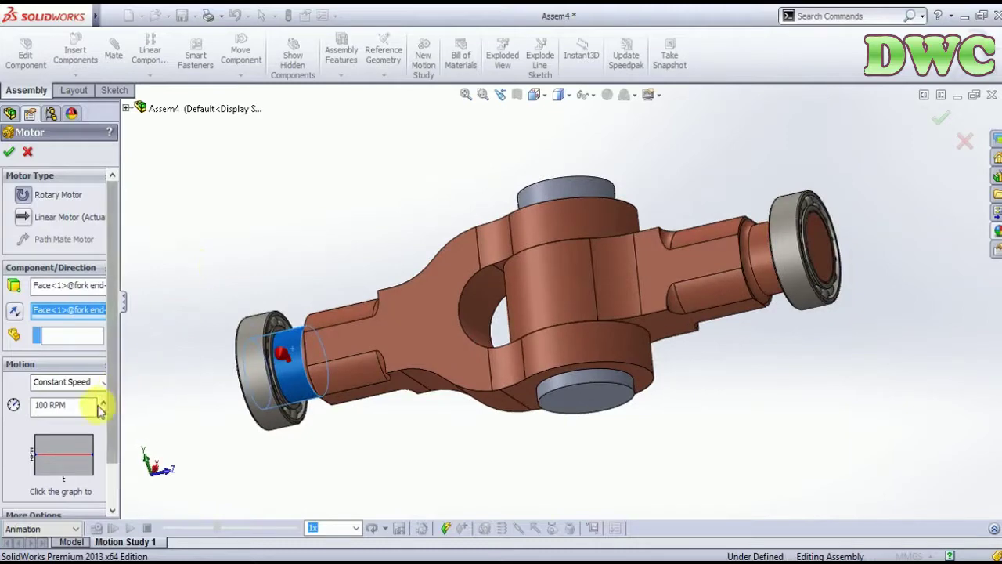
double_click(45, 404)
text(20)
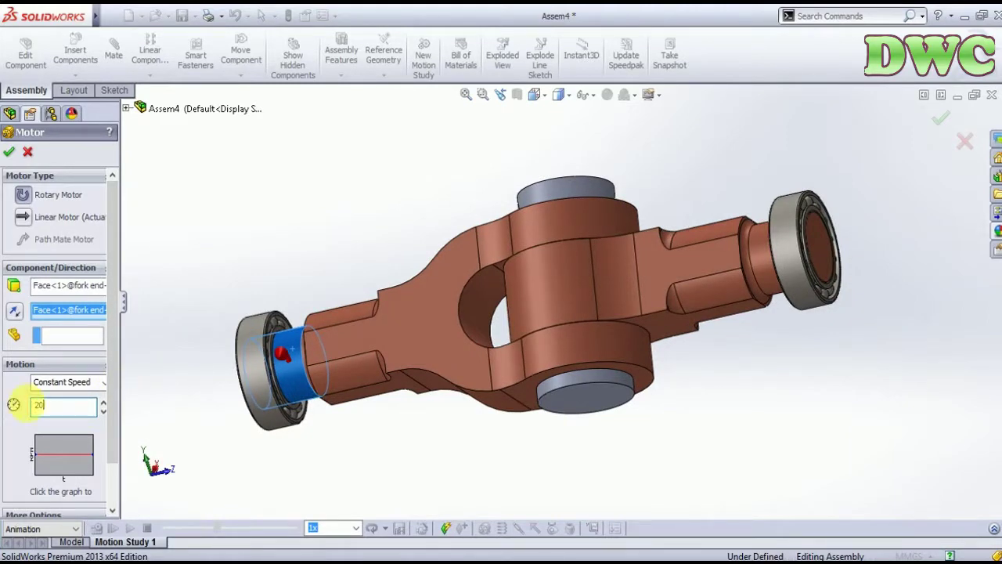
click(10, 151)
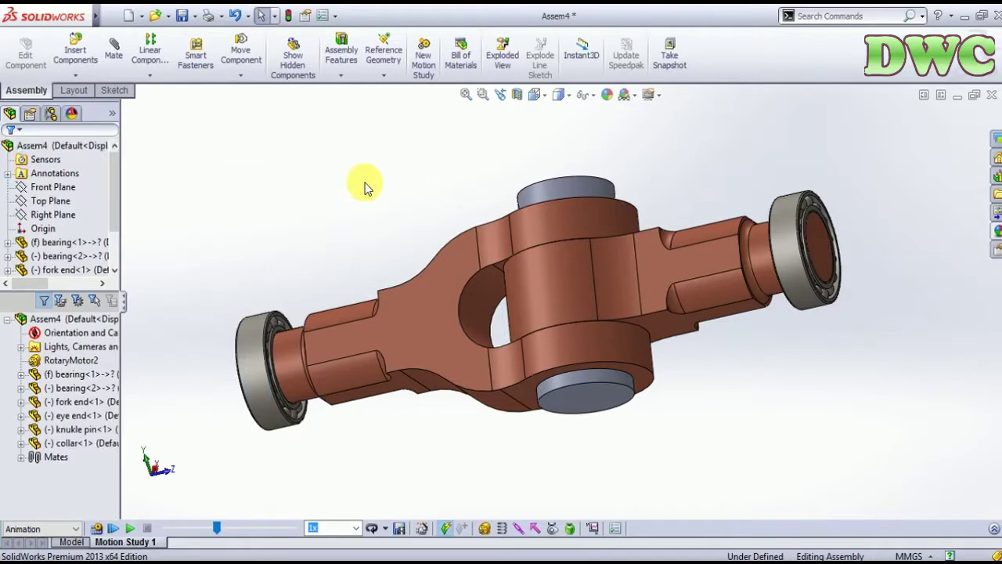
- Calculate Motion Study 1 and play the knuckle joint animation at 2x speed
click(96, 532)
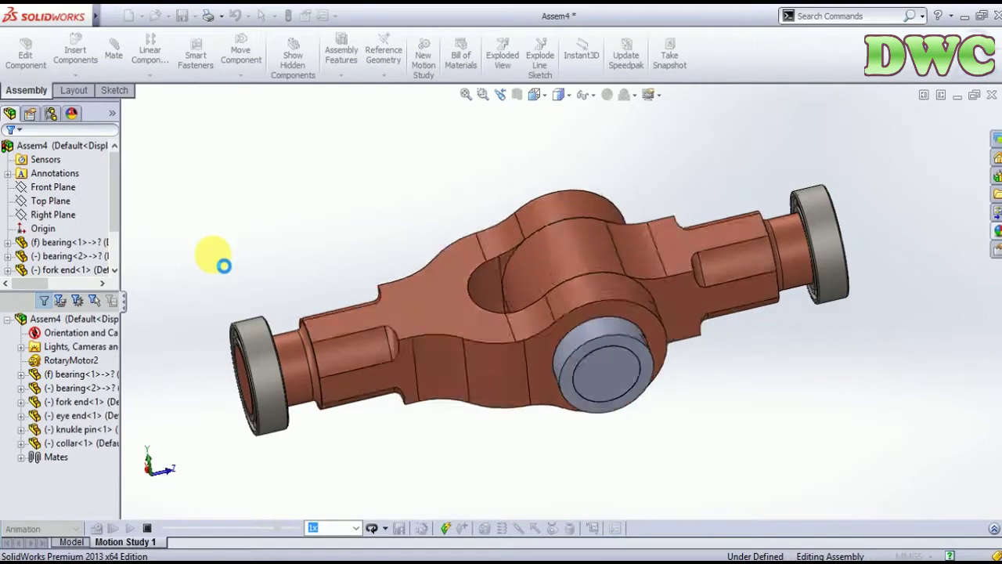
click(333, 529)
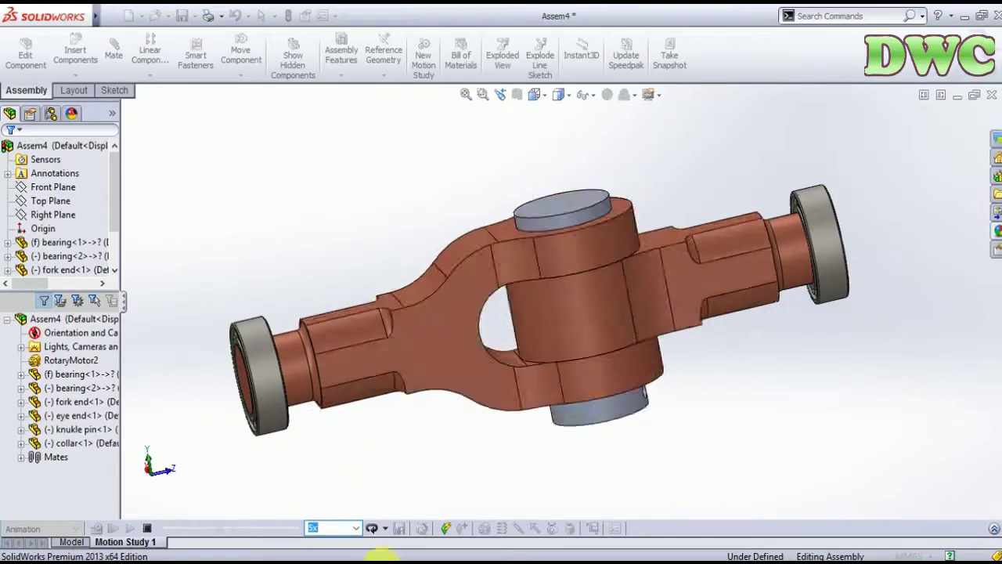
scroll(325, 529, up, 1)
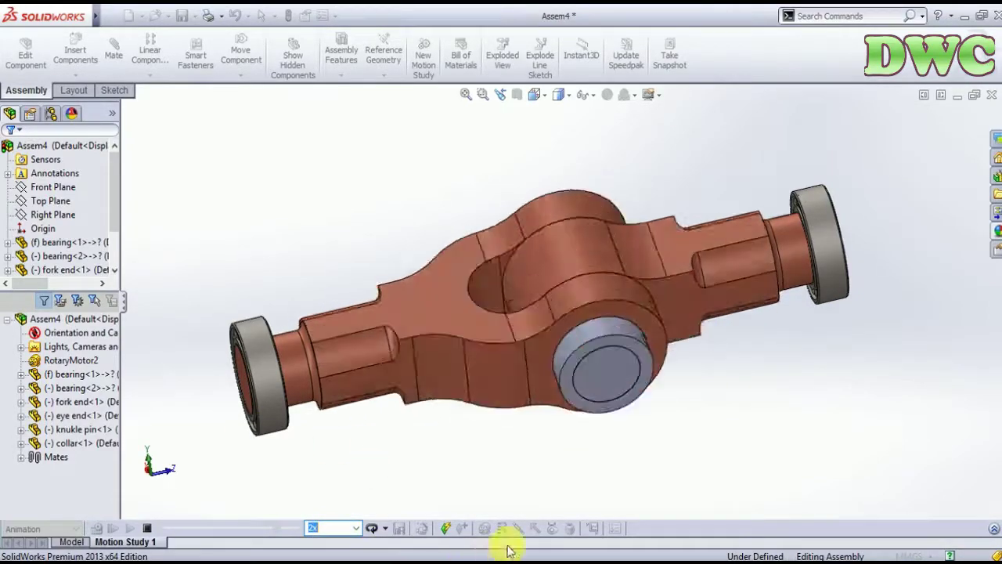